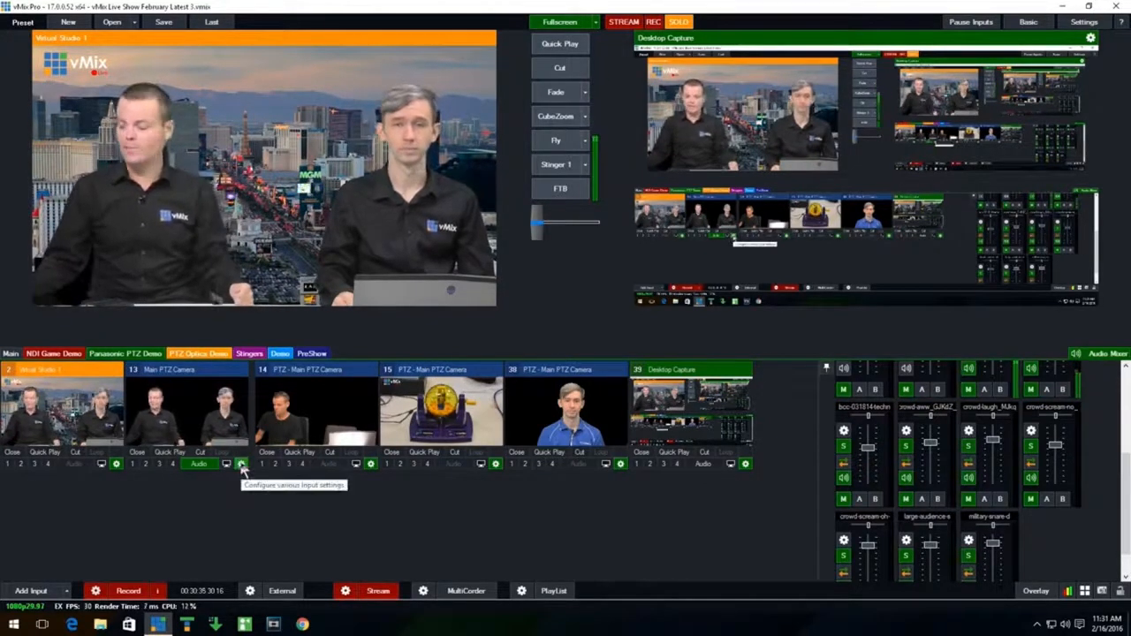
Step: Open the PTZ settings of the Main PTZ Camera input 13 and disconnect the camera
{"action": "left_click", "coordinate": [240, 465]}
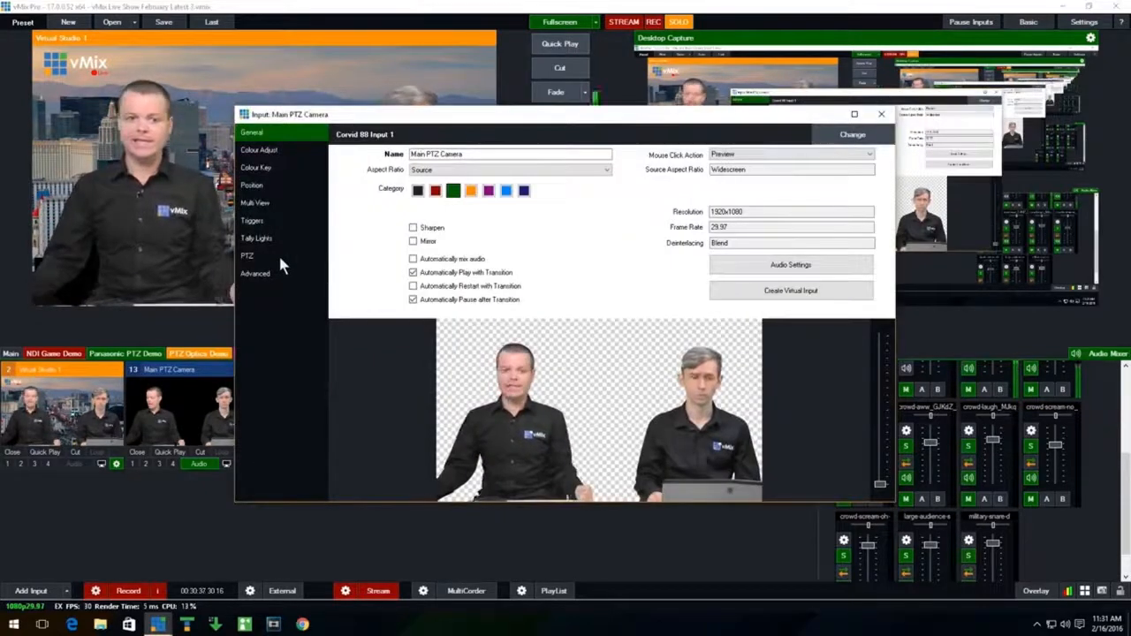
{"action": "left_click", "coordinate": [279, 260]}
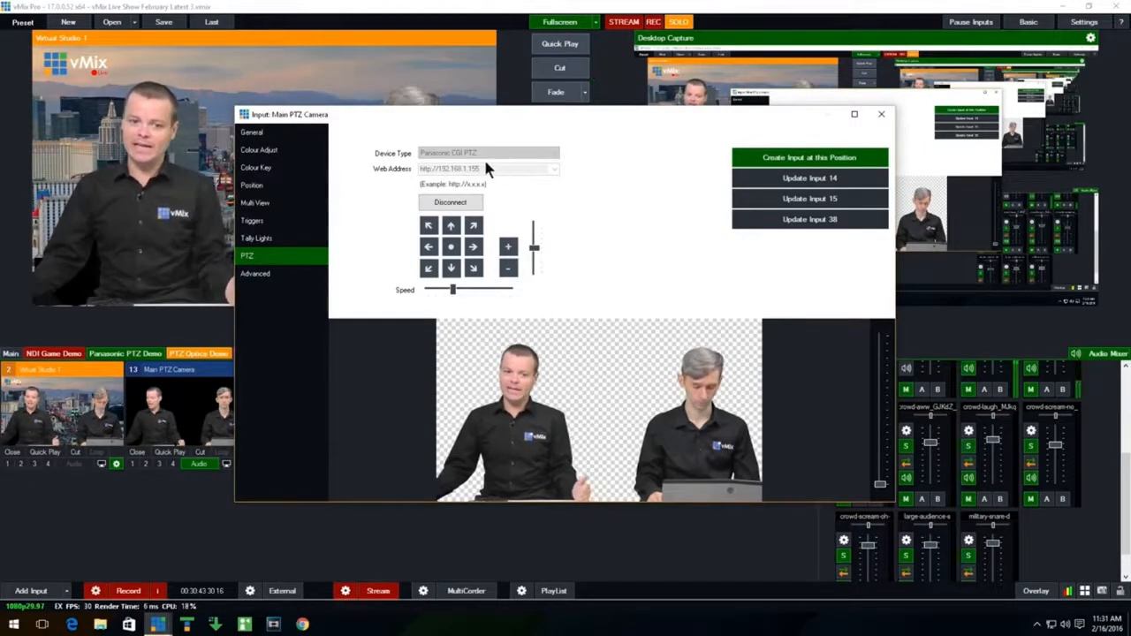
{"action": "left_click", "coordinate": [449, 205]}
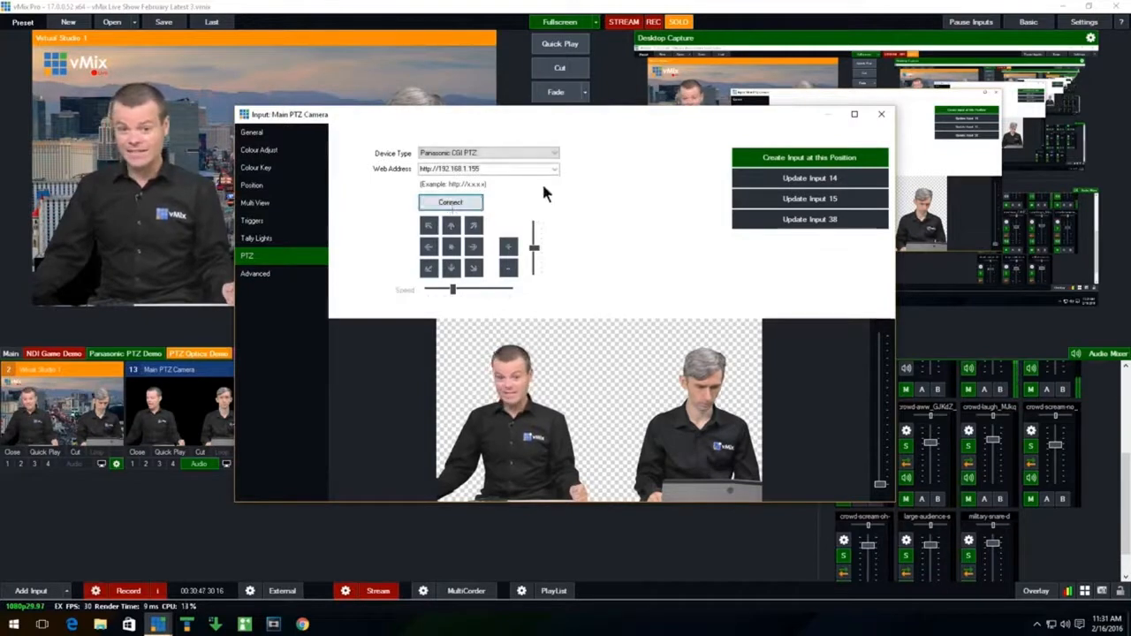
{"action": "left_click", "coordinate": [508, 167]}
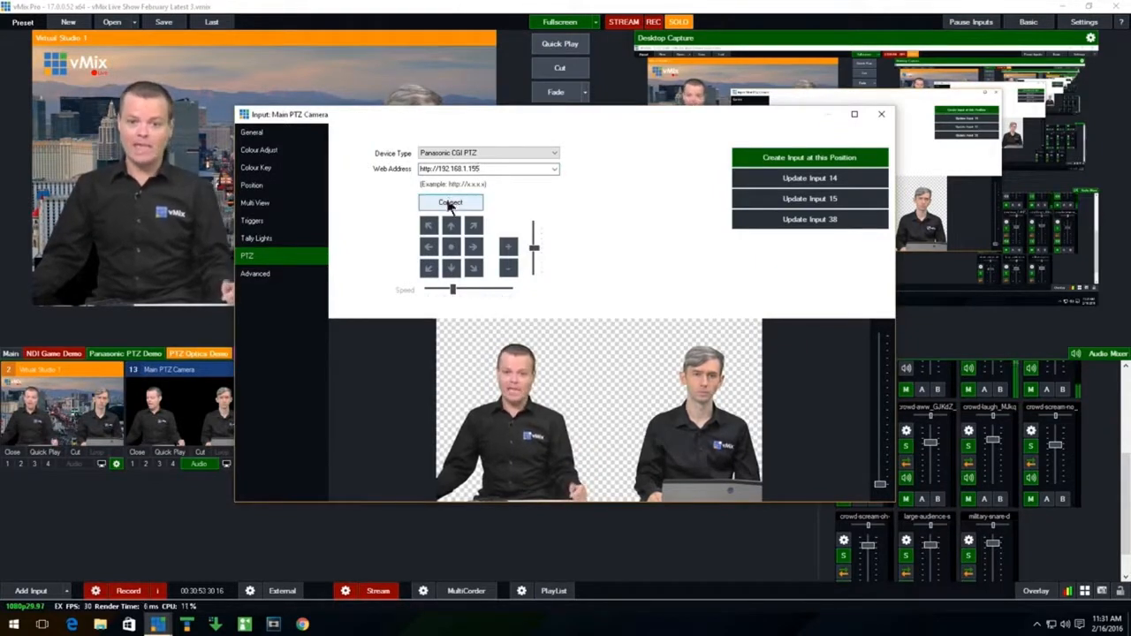
{"action": "left_click", "coordinate": [469, 154]}
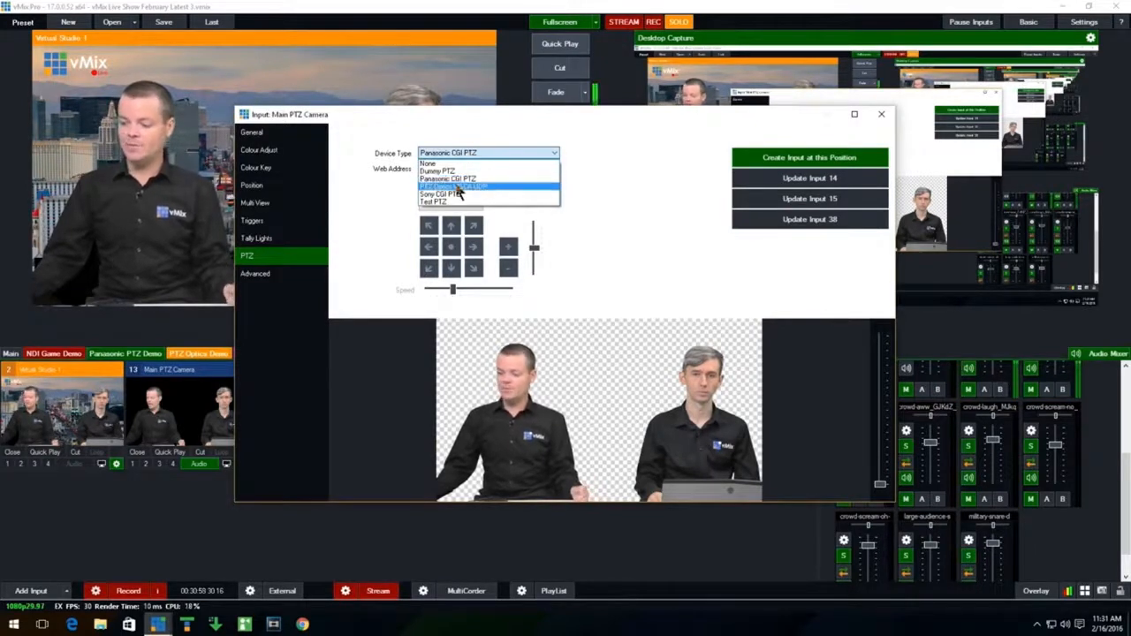
{"action": "left_click", "coordinate": [455, 180]}
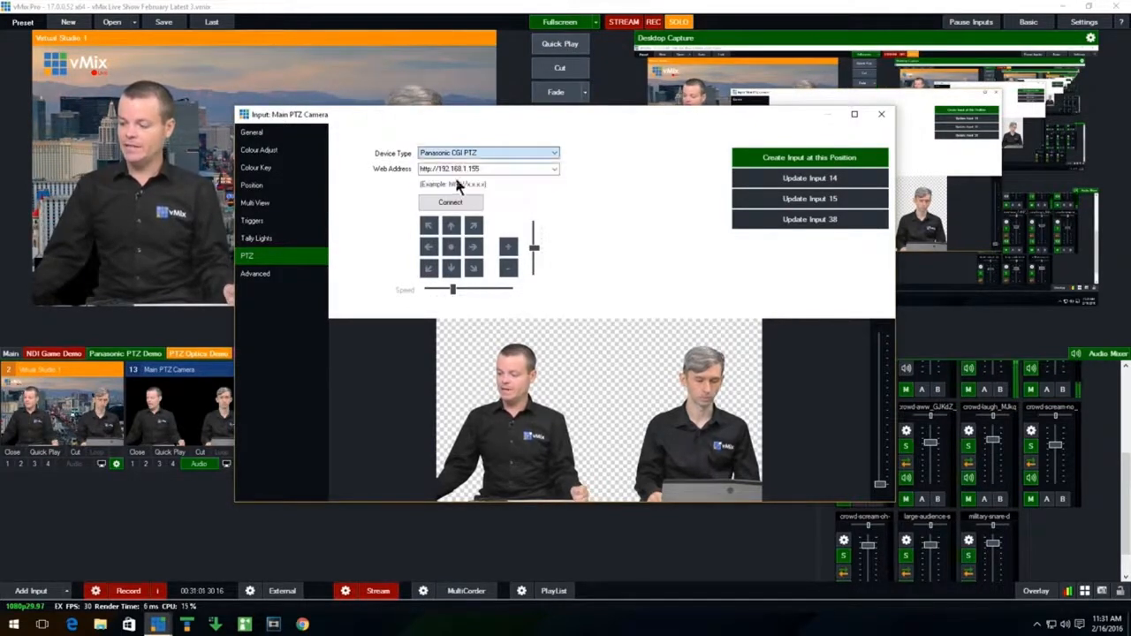
{"action": "left_click", "coordinate": [503, 171]}
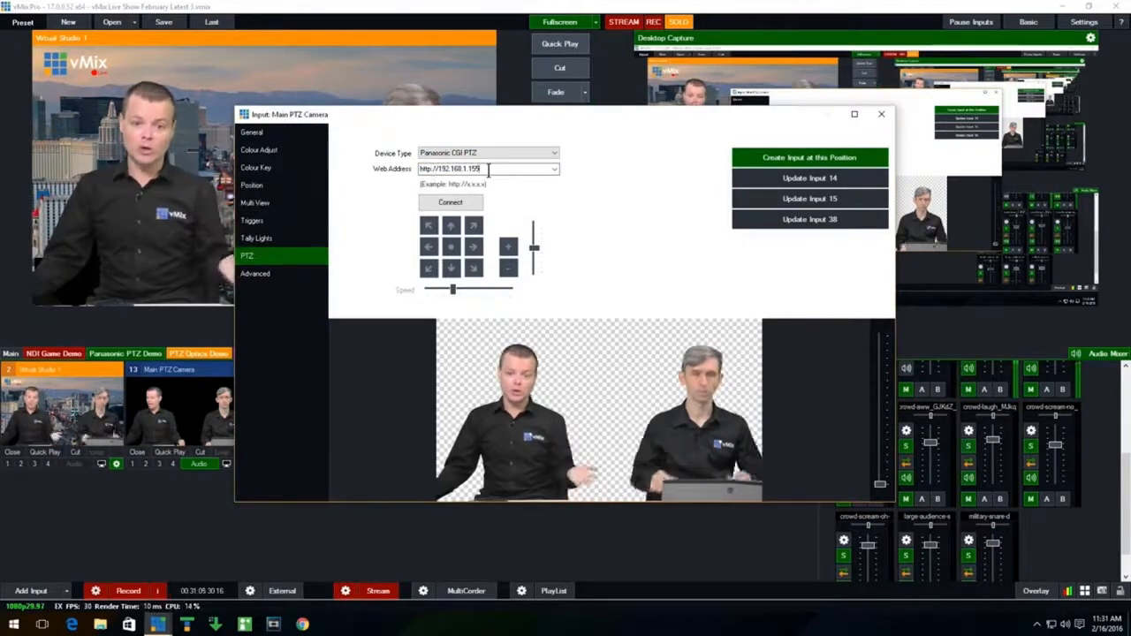
{"action": "left_click", "coordinate": [451, 202]}
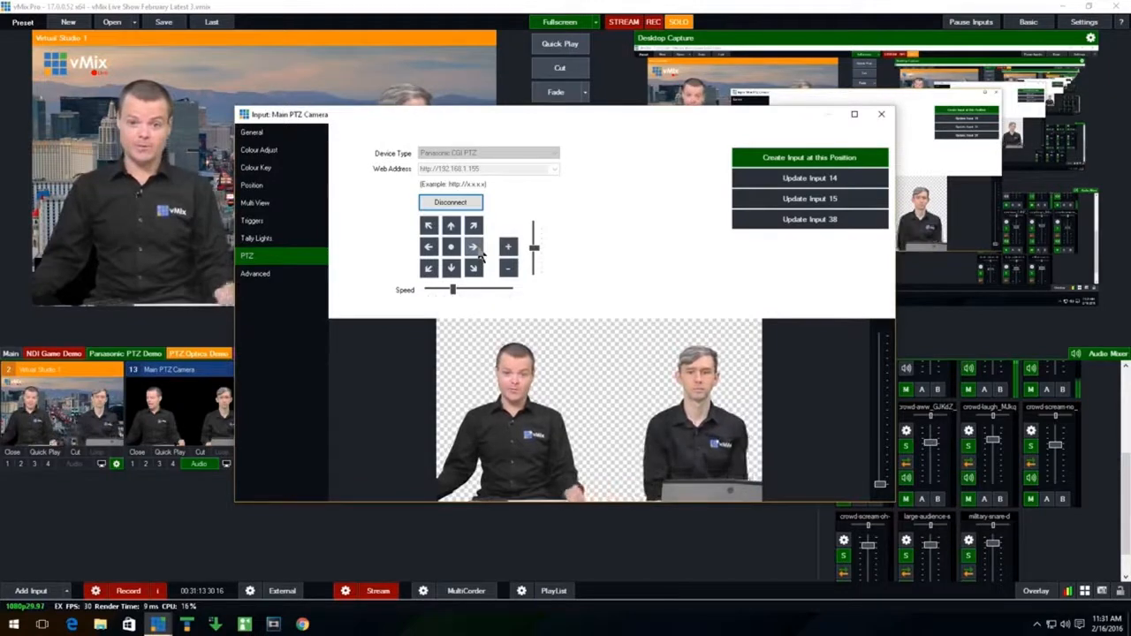
Step: Pan the connected camera right, left and back right, and zoom it out and in again
{"action": "left_click", "coordinate": [479, 251]}
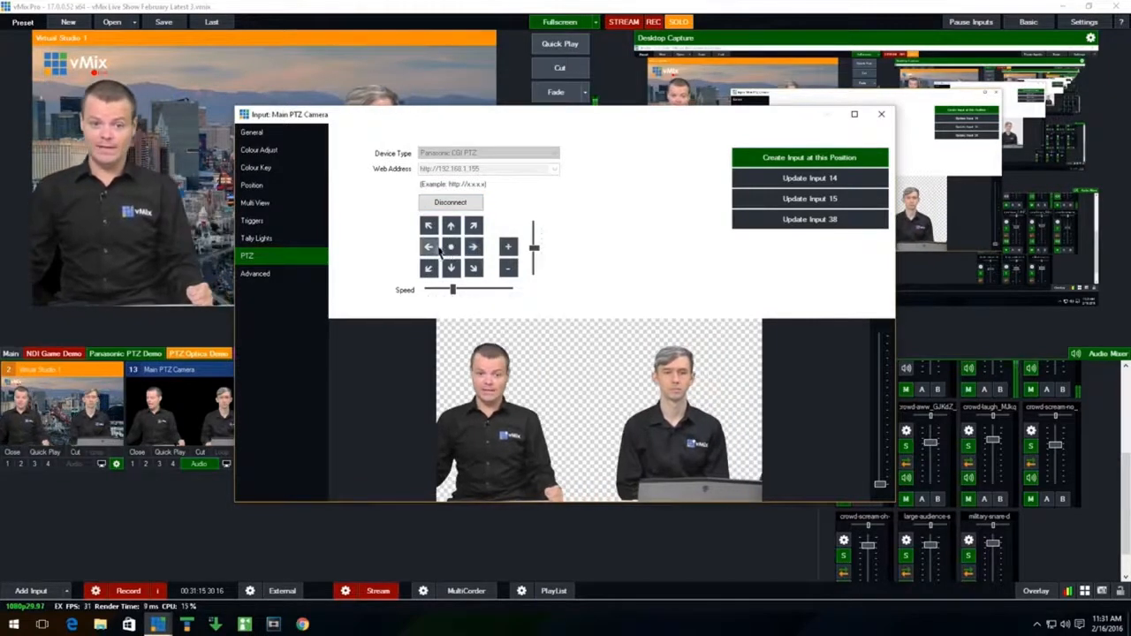
{"action": "left_click", "coordinate": [429, 248]}
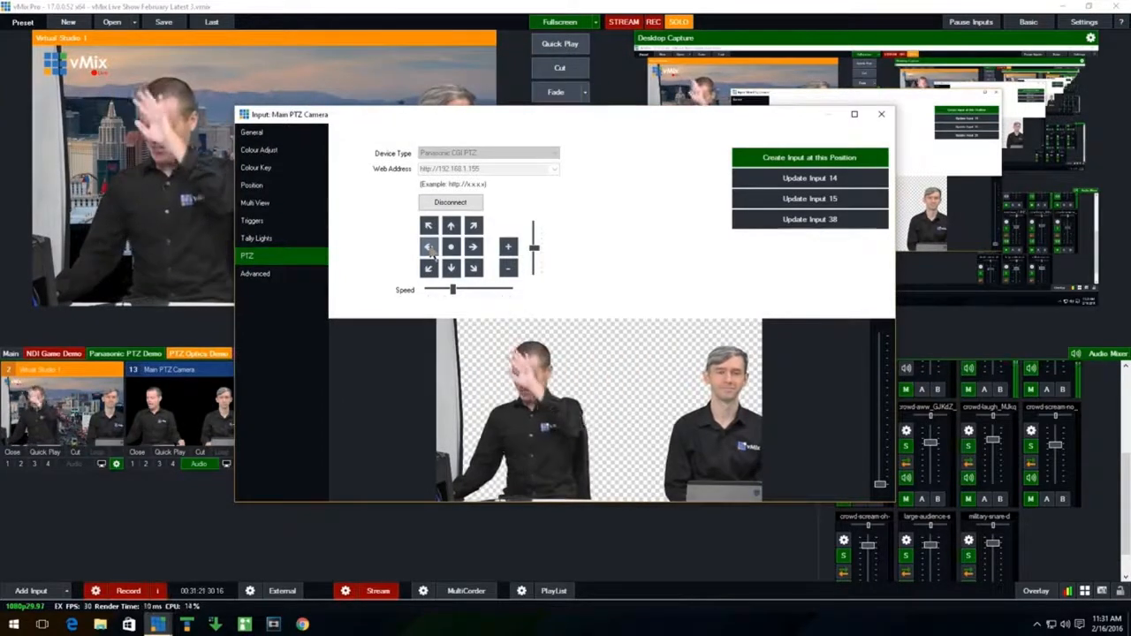
{"action": "left_click", "coordinate": [432, 251]}
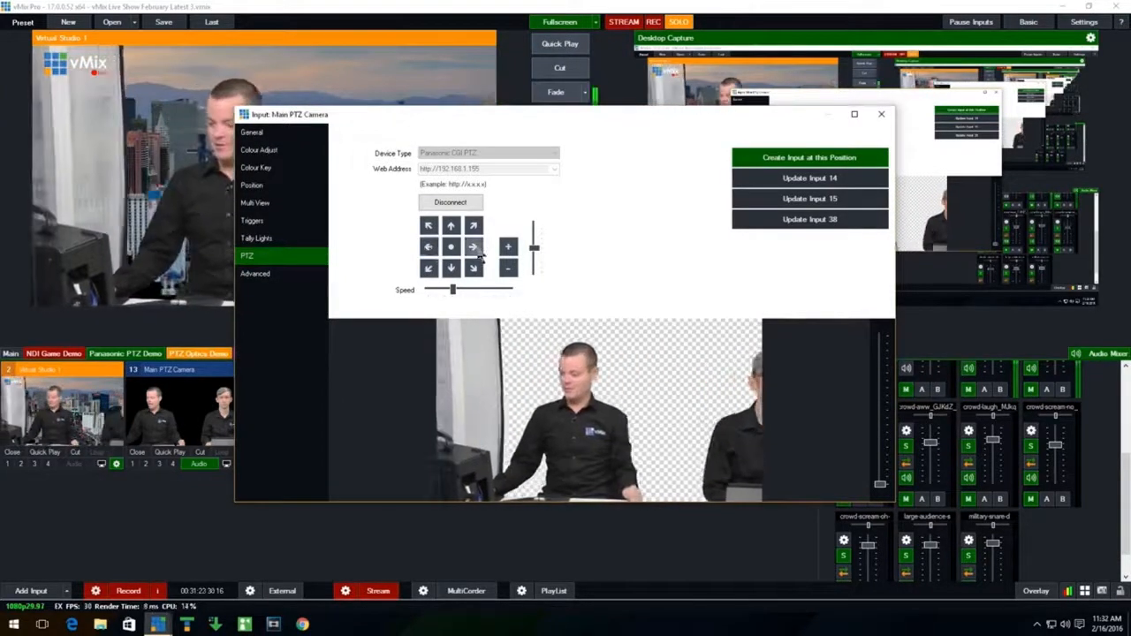
{"action": "left_click", "coordinate": [474, 248]}
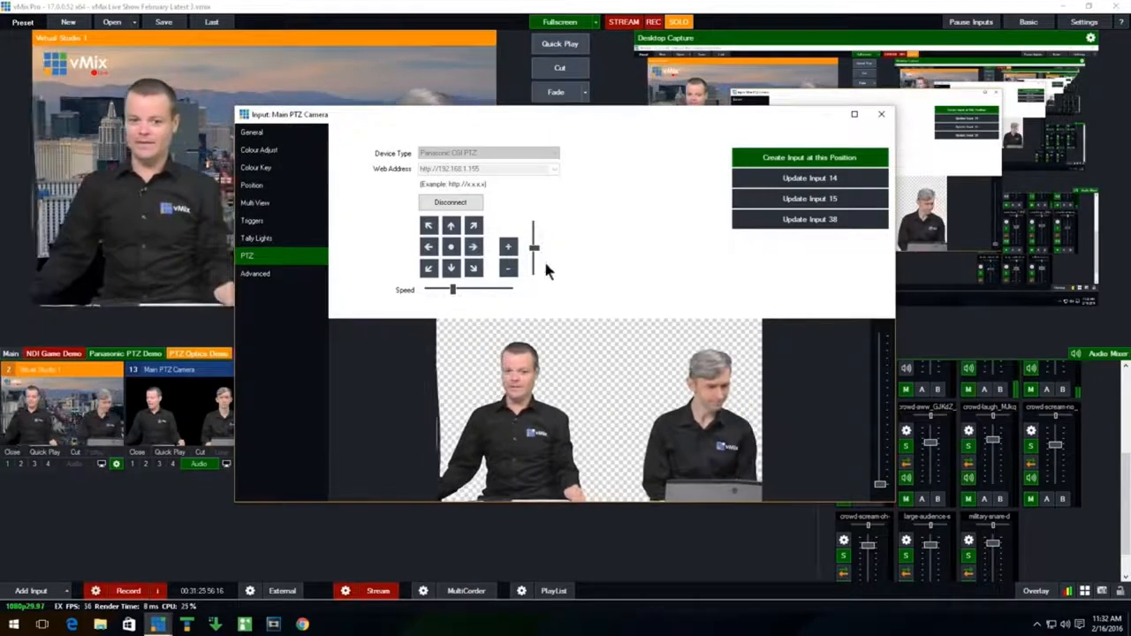
{"action": "left_click", "coordinate": [510, 269]}
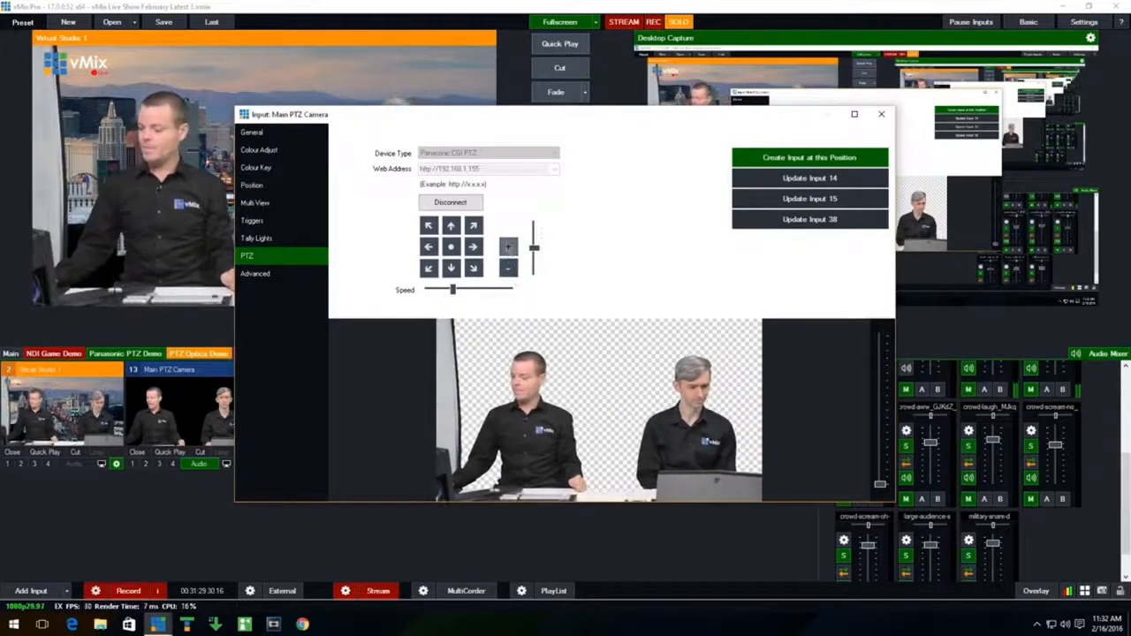
{"action": "left_click", "coordinate": [508, 247]}
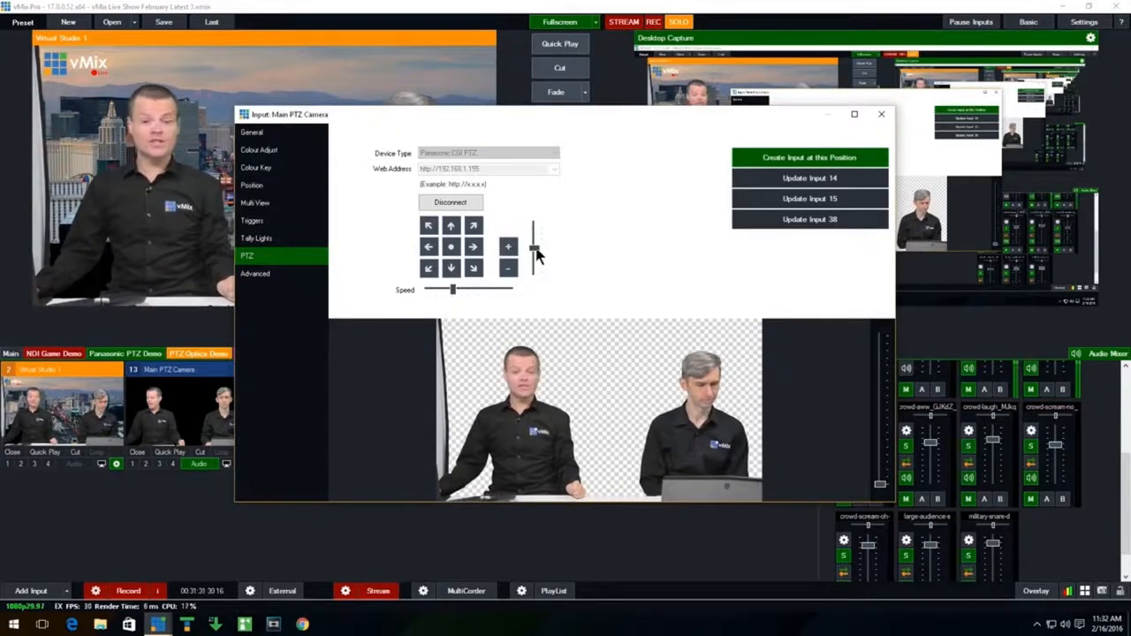
Step: Lower the PTZ movement speed slightly and pan the camera left and back right
{"action": "left_click", "coordinate": [433, 252]}
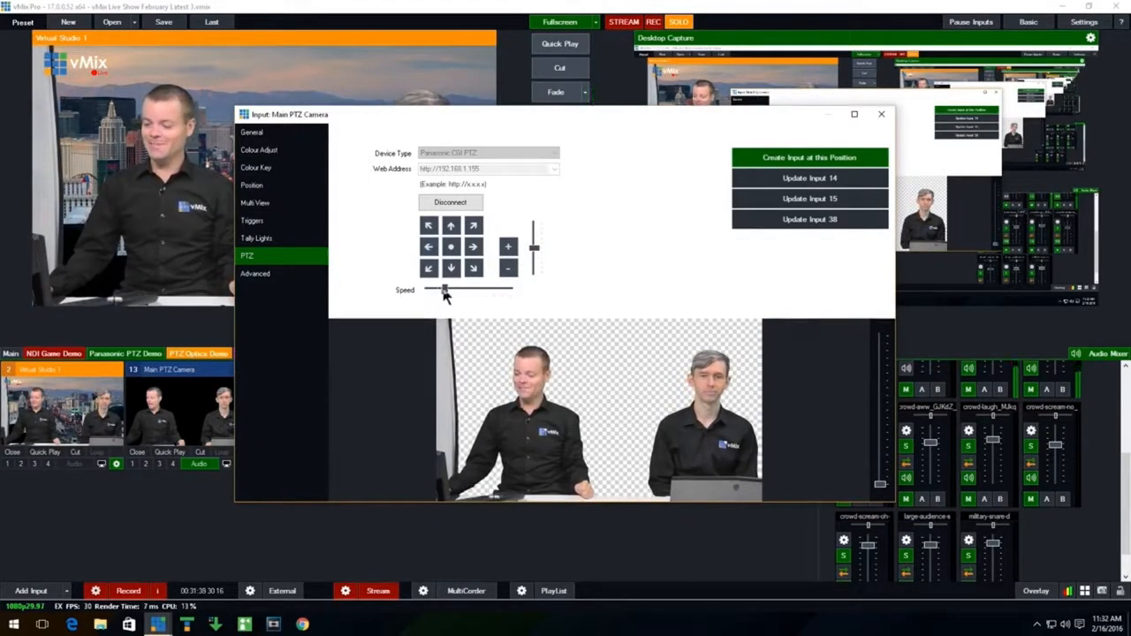
{"action": "left_click", "coordinate": [437, 254]}
{"action": "left_click", "coordinate": [475, 254]}
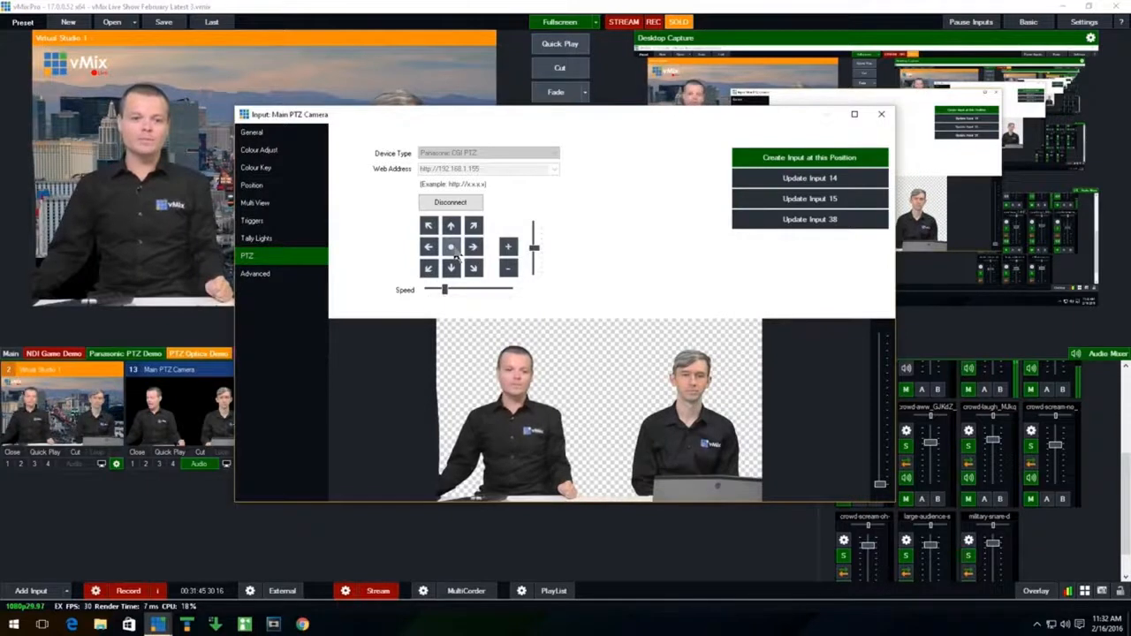
Step: Send the camera to its home position and check the wide shot in the maximized settings window before restoring it
{"action": "left_click", "coordinate": [454, 254]}
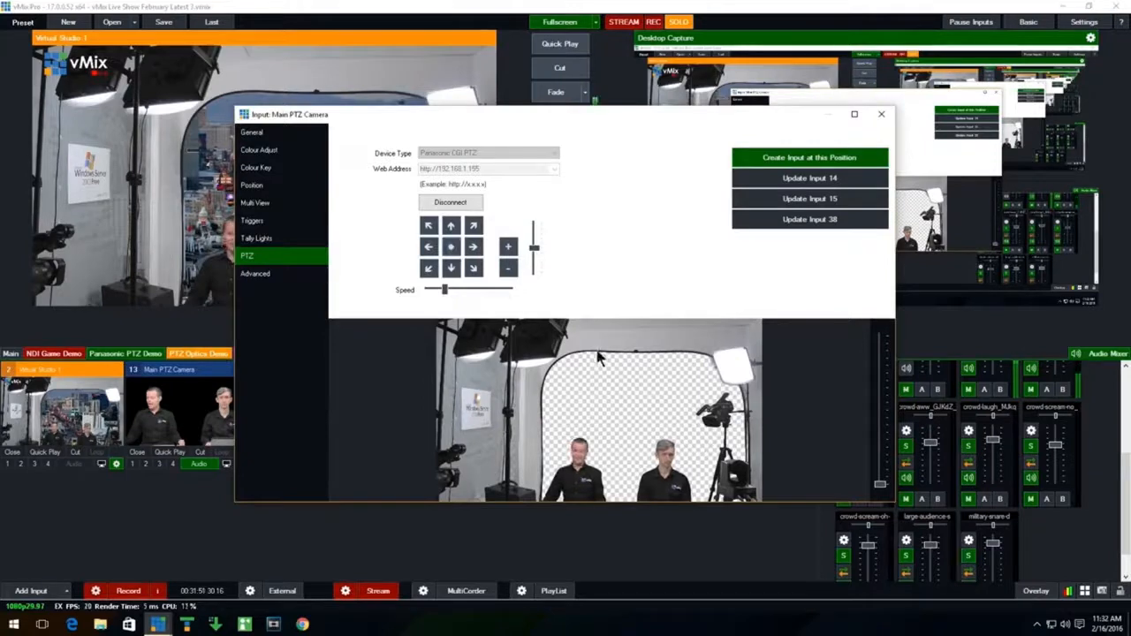
{"action": "double_click", "coordinate": [604, 112]}
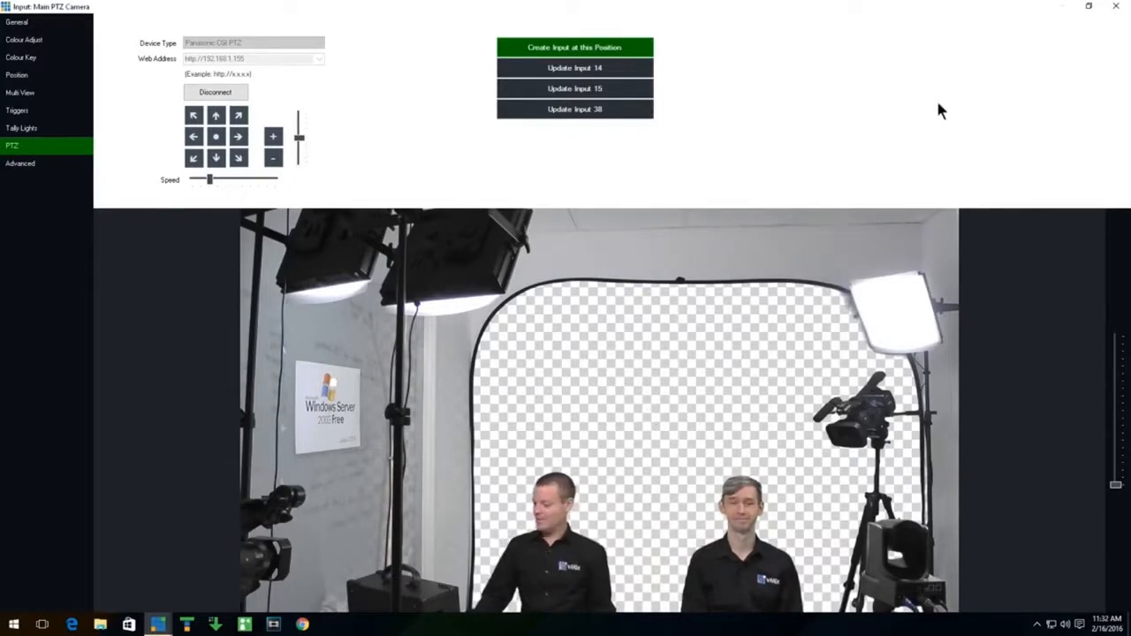
{"action": "left_click", "coordinate": [1090, 8]}
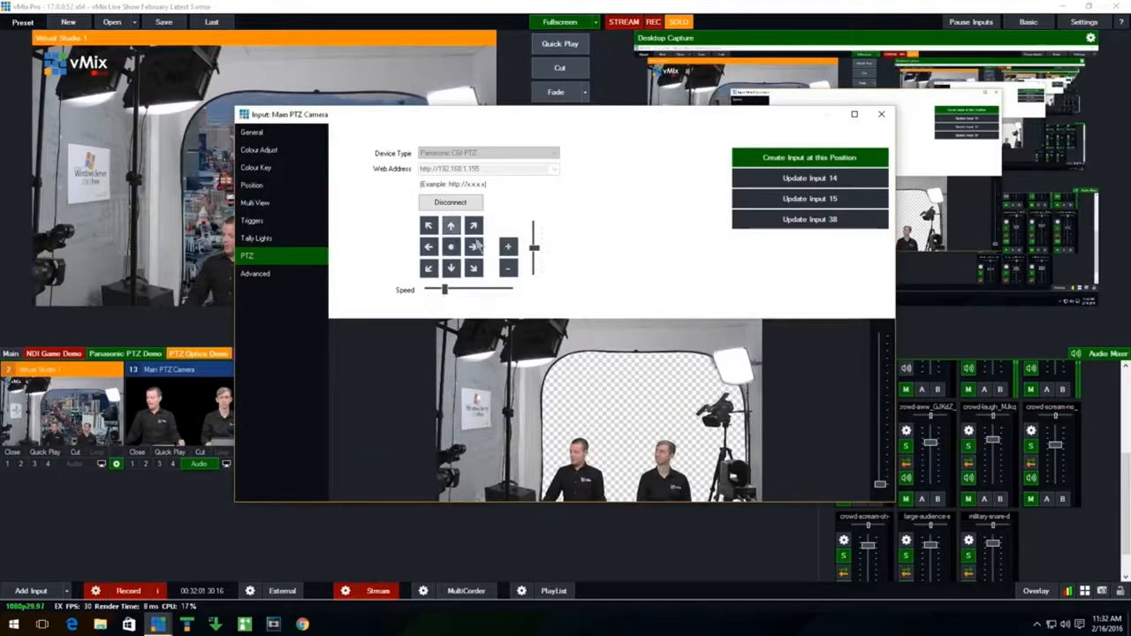
Step: Reframe the camera on the two presenters by zooming in, tilting down and raising the movement speed
{"action": "left_click", "coordinate": [508, 248]}
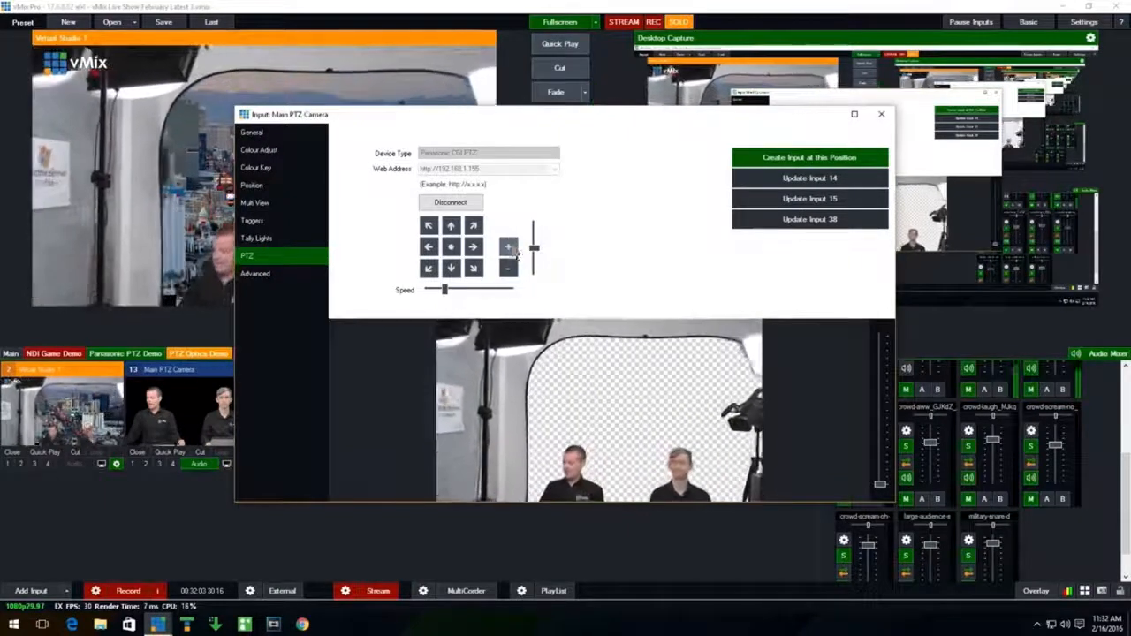
{"action": "left_click", "coordinate": [450, 274]}
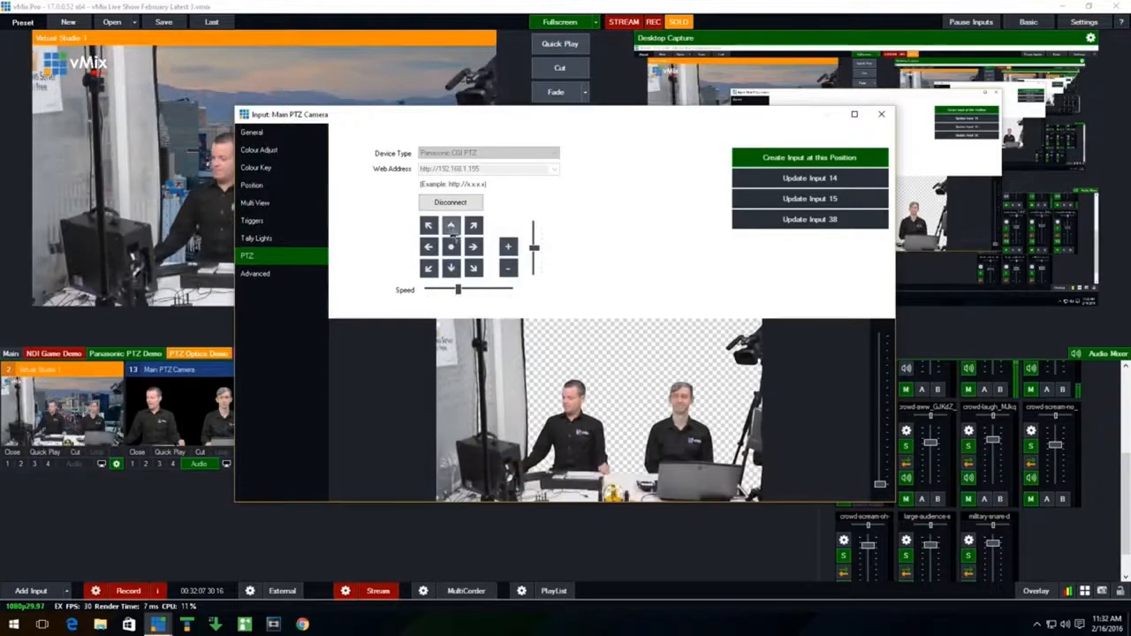
{"action": "left_click", "coordinate": [516, 254]}
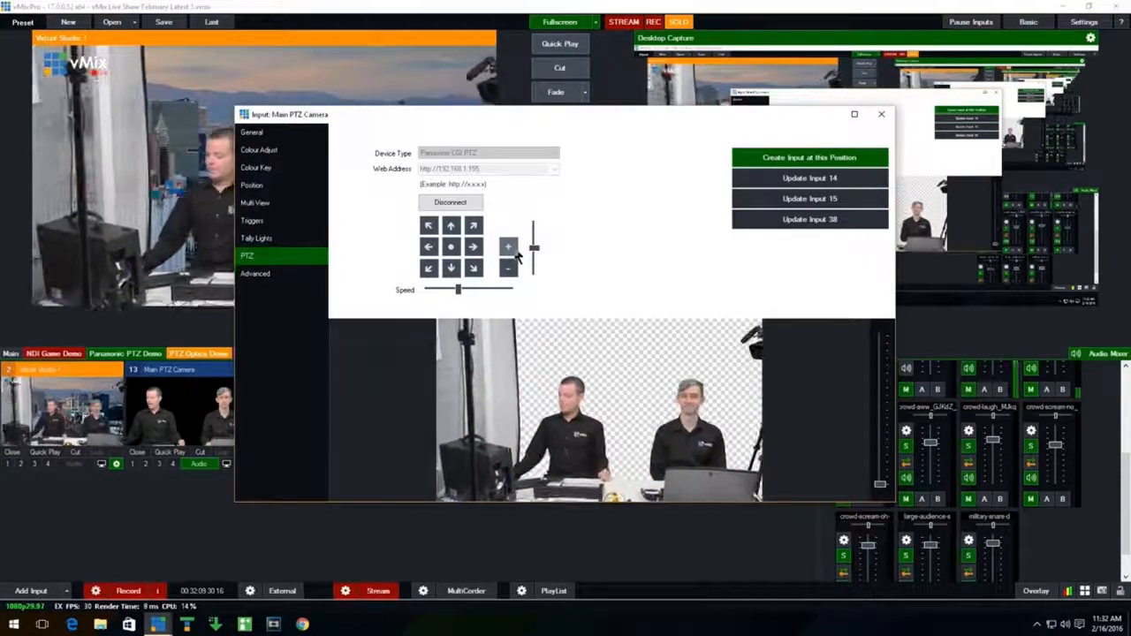
{"action": "left_click", "coordinate": [452, 248]}
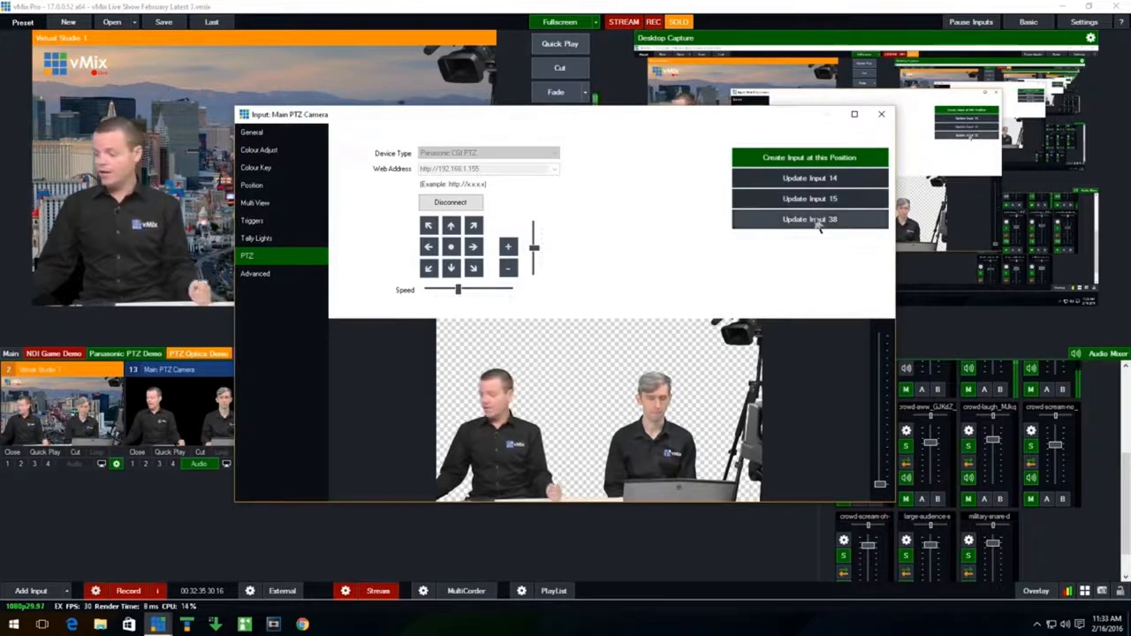
Step: Create an input at the current camera position, close the settings and put the new input 40 in preview
{"action": "left_click", "coordinate": [812, 158]}
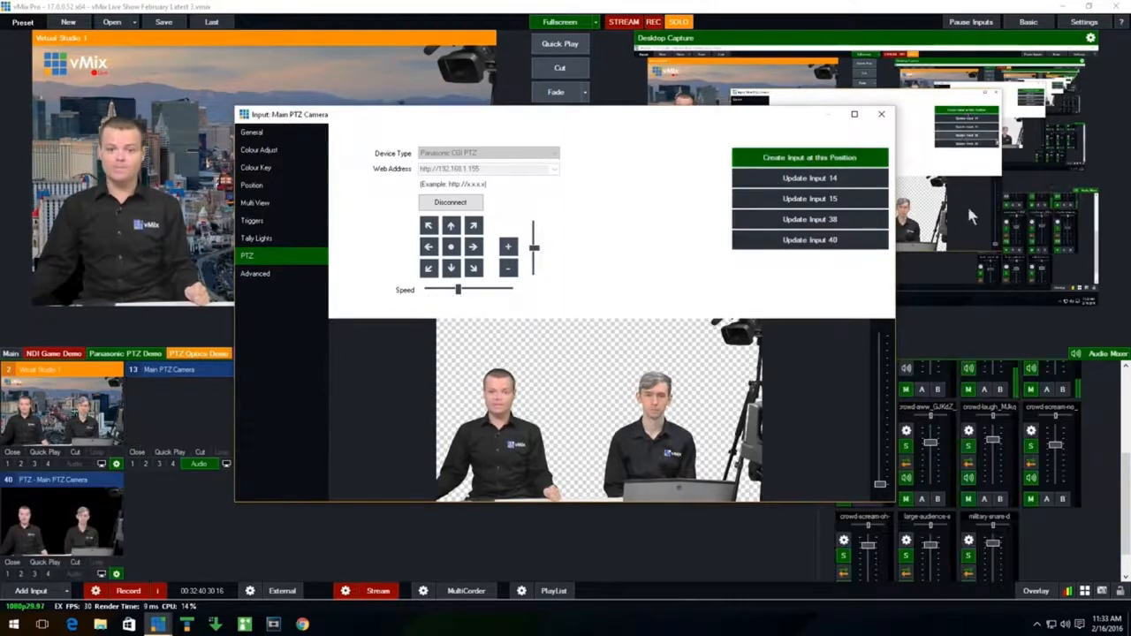
{"action": "left_click", "coordinate": [882, 115]}
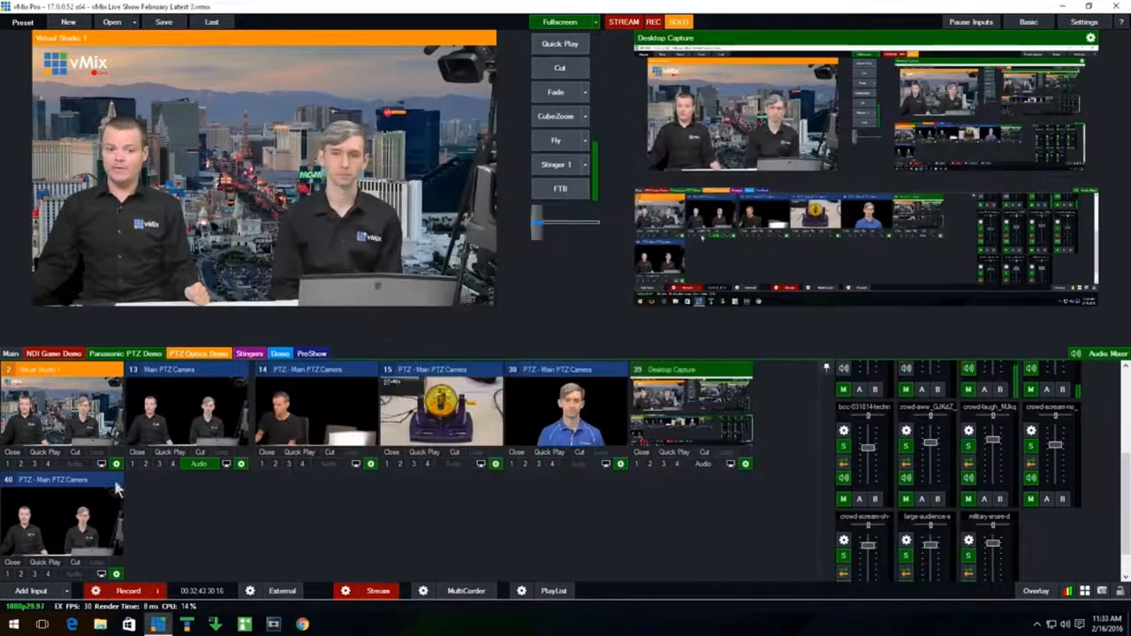
{"action": "left_click", "coordinate": [47, 532]}
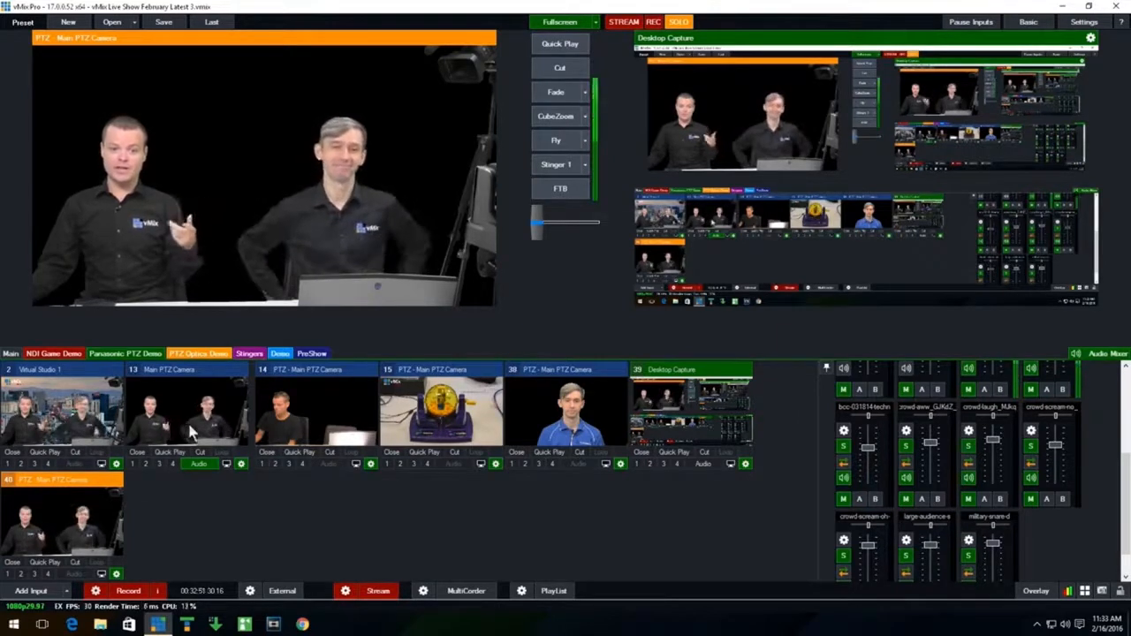
Step: Recall the saved camera positions by switching the preview repeatedly among PTZ inputs 14, 15 and 38, ending on 38
{"action": "left_click", "coordinate": [302, 409]}
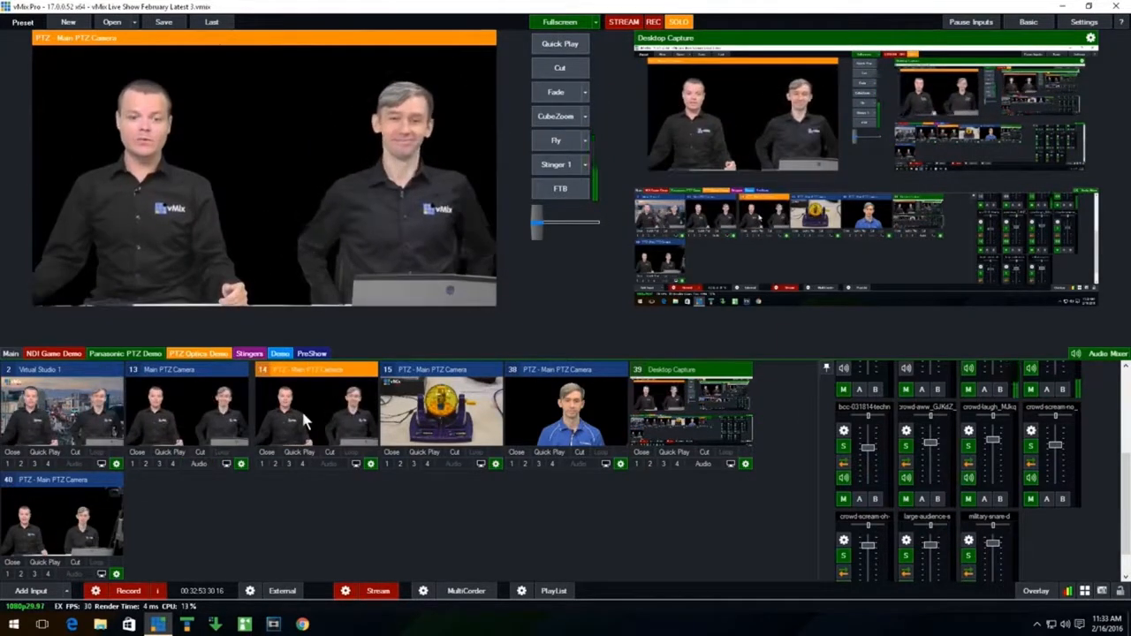
{"action": "left_click", "coordinate": [440, 420]}
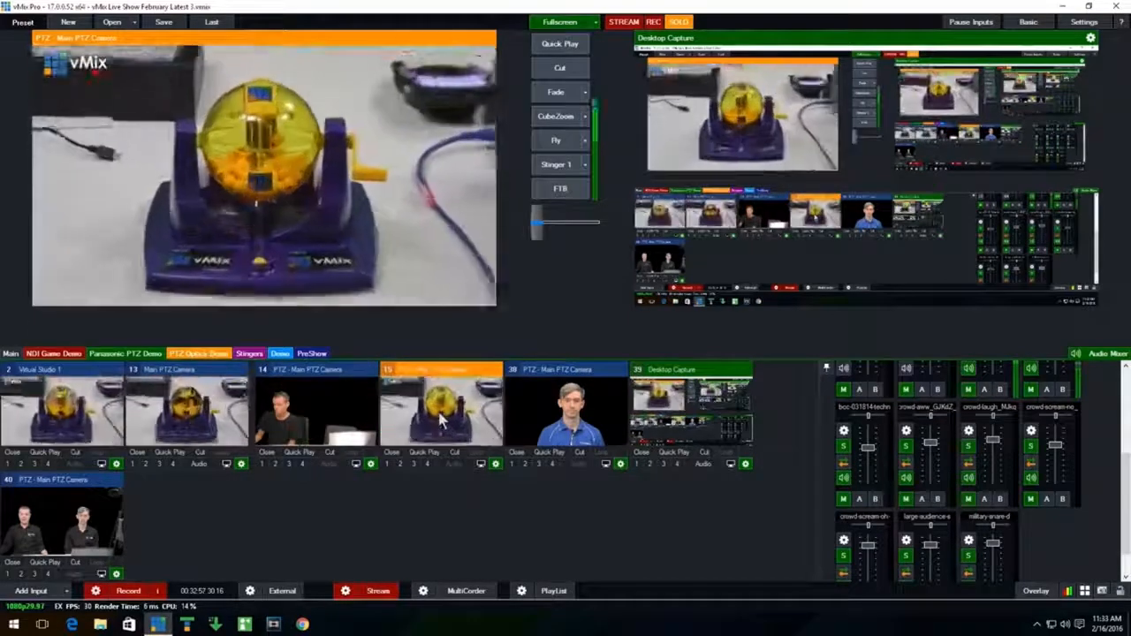
{"action": "left_click", "coordinate": [579, 420]}
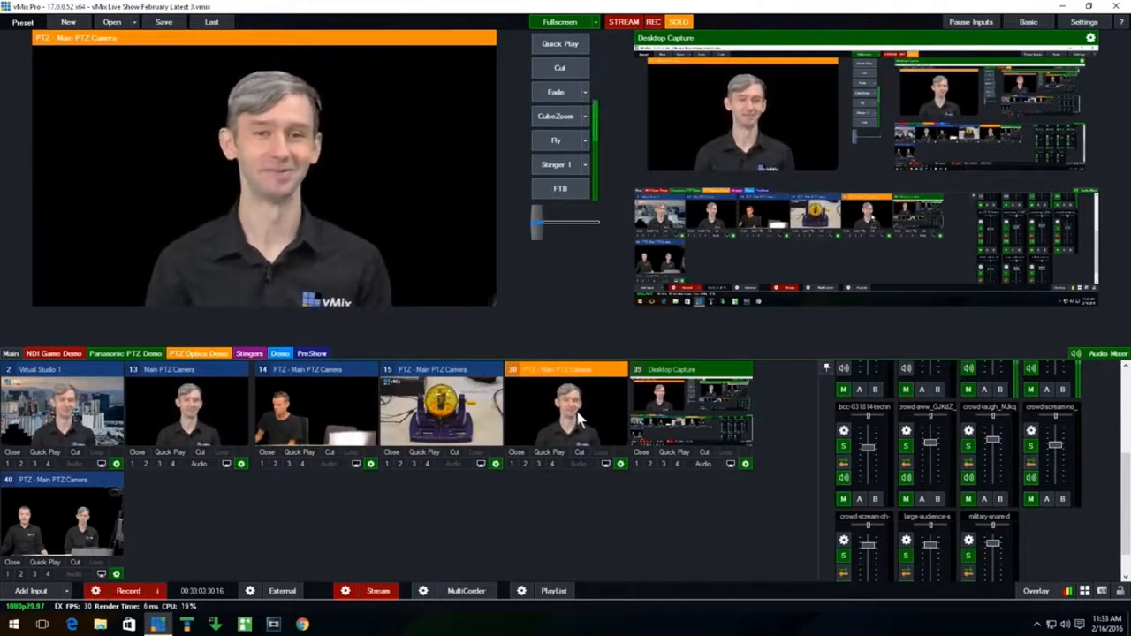
{"action": "left_click", "coordinate": [455, 422]}
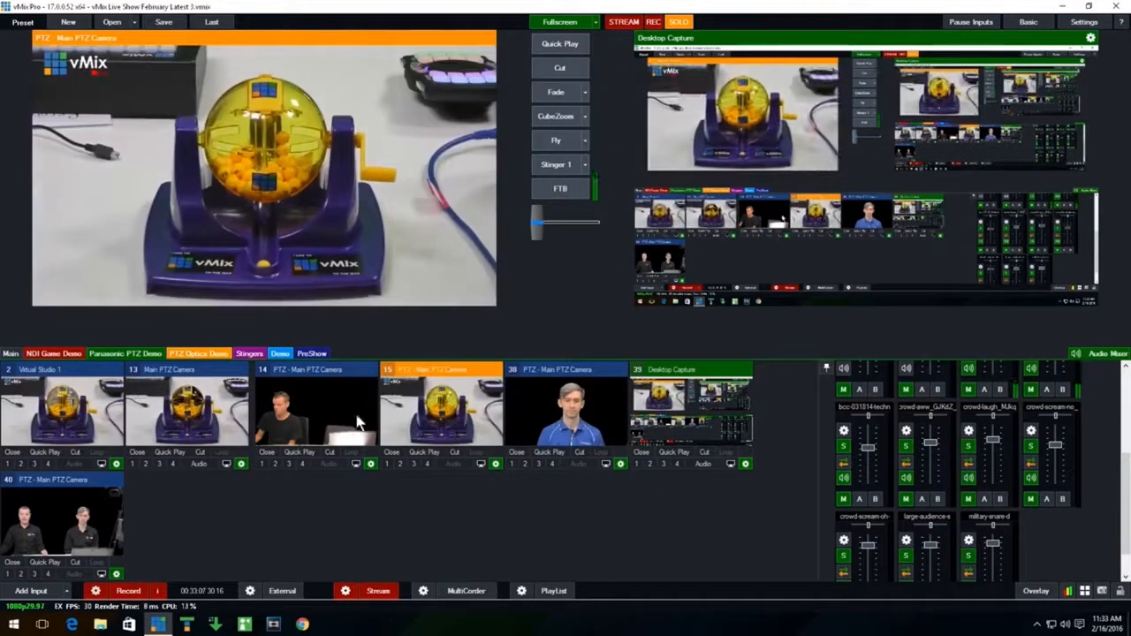
{"action": "left_click", "coordinate": [345, 426]}
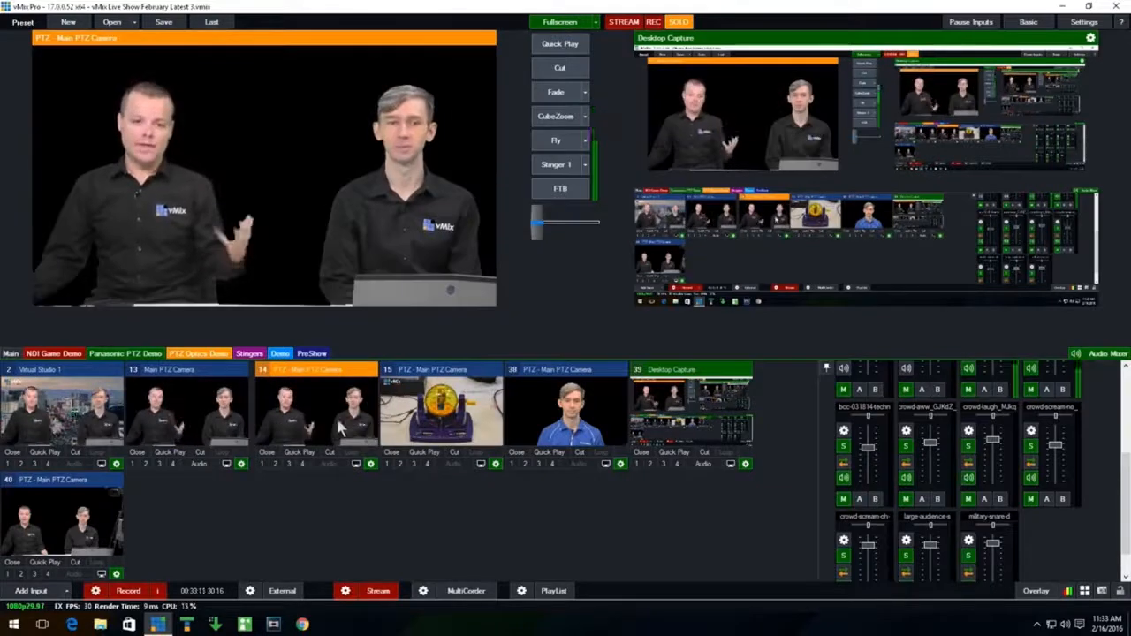
{"action": "left_click", "coordinate": [562, 406]}
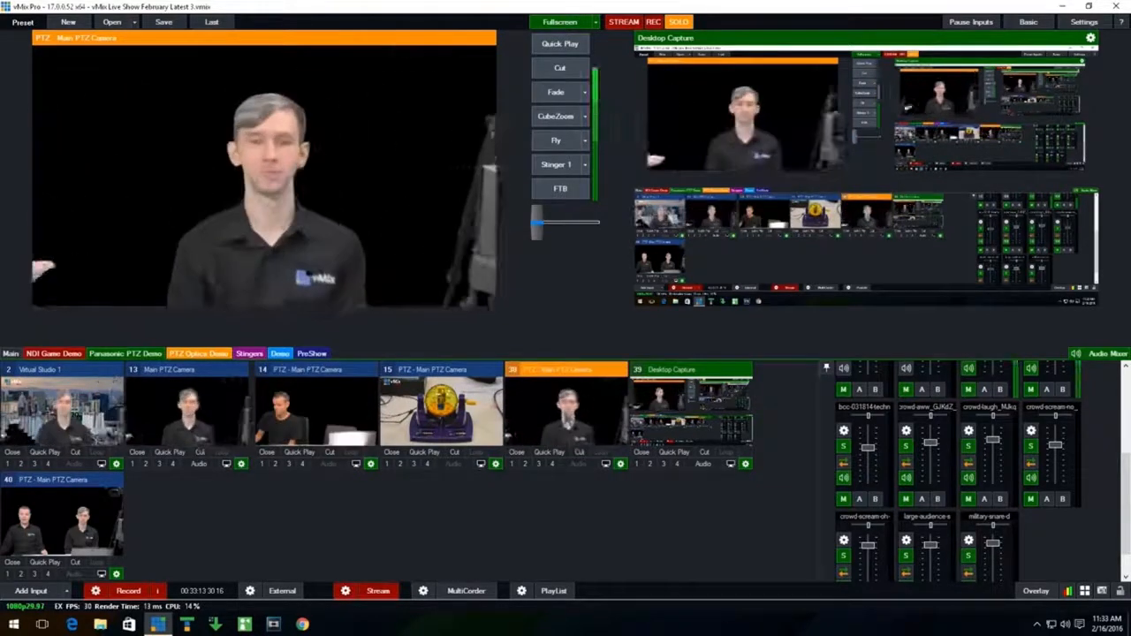
{"action": "left_click", "coordinate": [436, 422]}
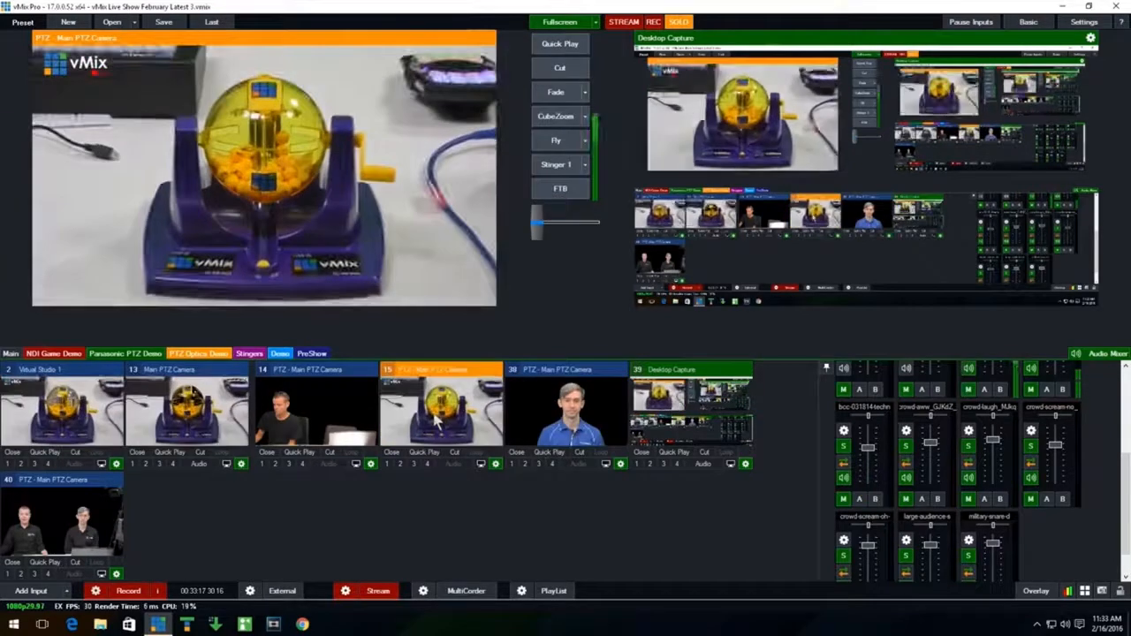
{"action": "left_click", "coordinate": [333, 422]}
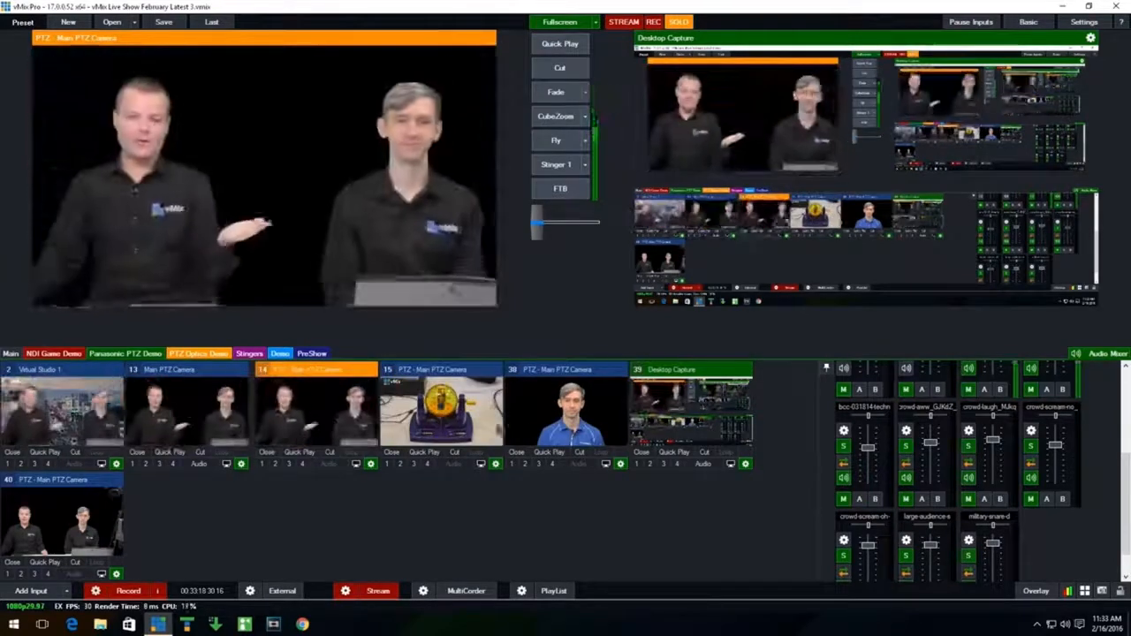
{"action": "left_click", "coordinate": [592, 417]}
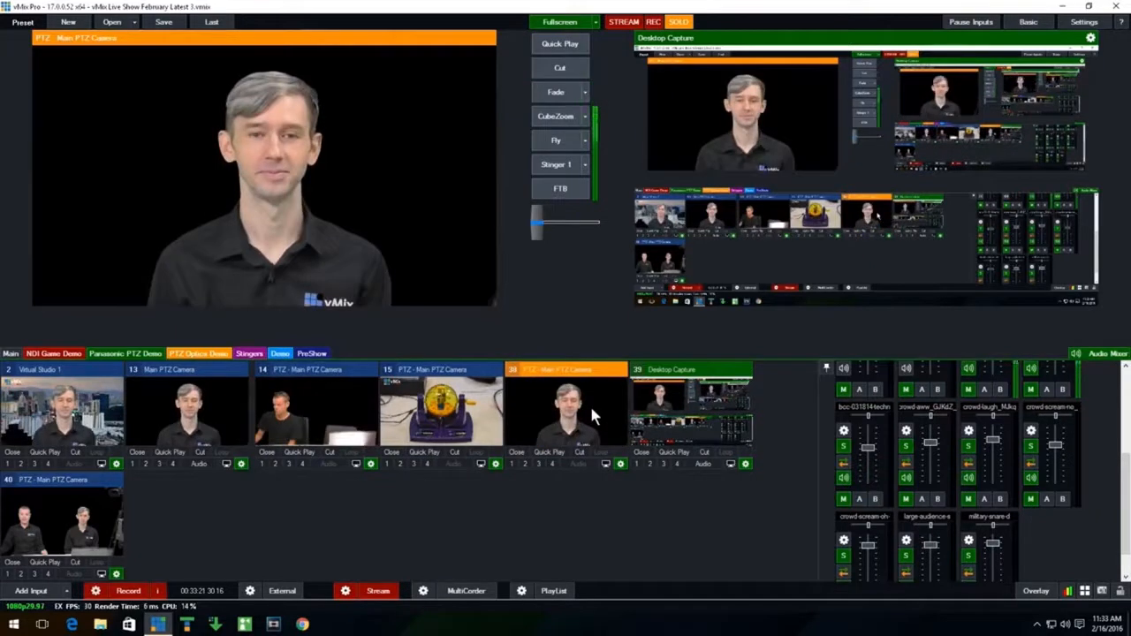
Step: Update input 38 with the main PTZ camera's current position and test it by previewing input 15 and returning to 38
{"action": "left_click", "coordinate": [241, 465]}
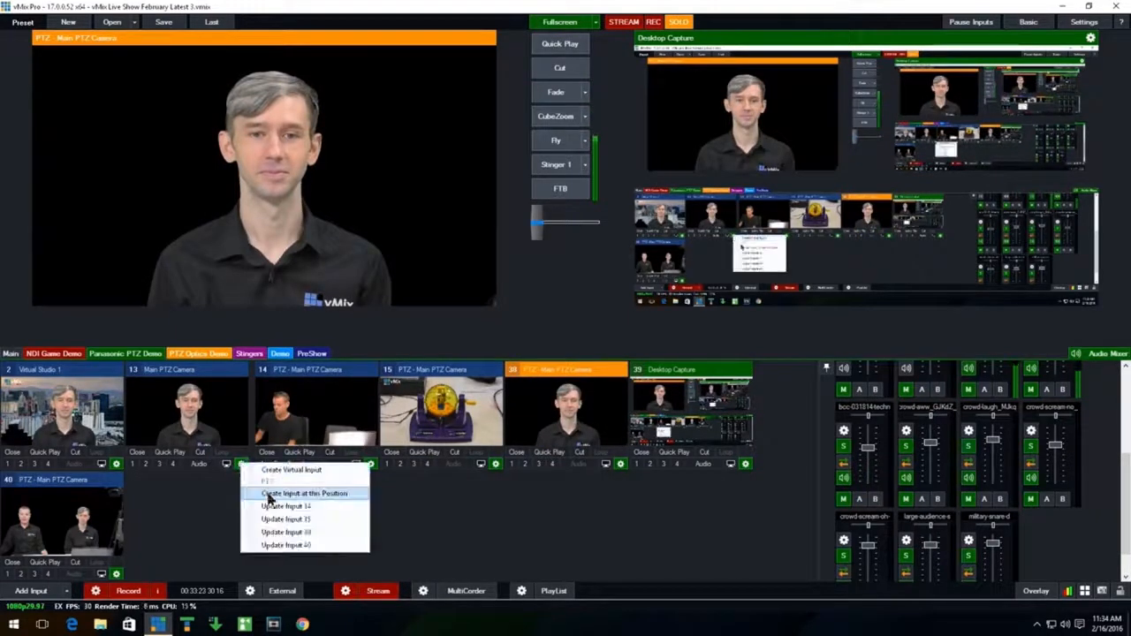
{"action": "left_click", "coordinate": [301, 534]}
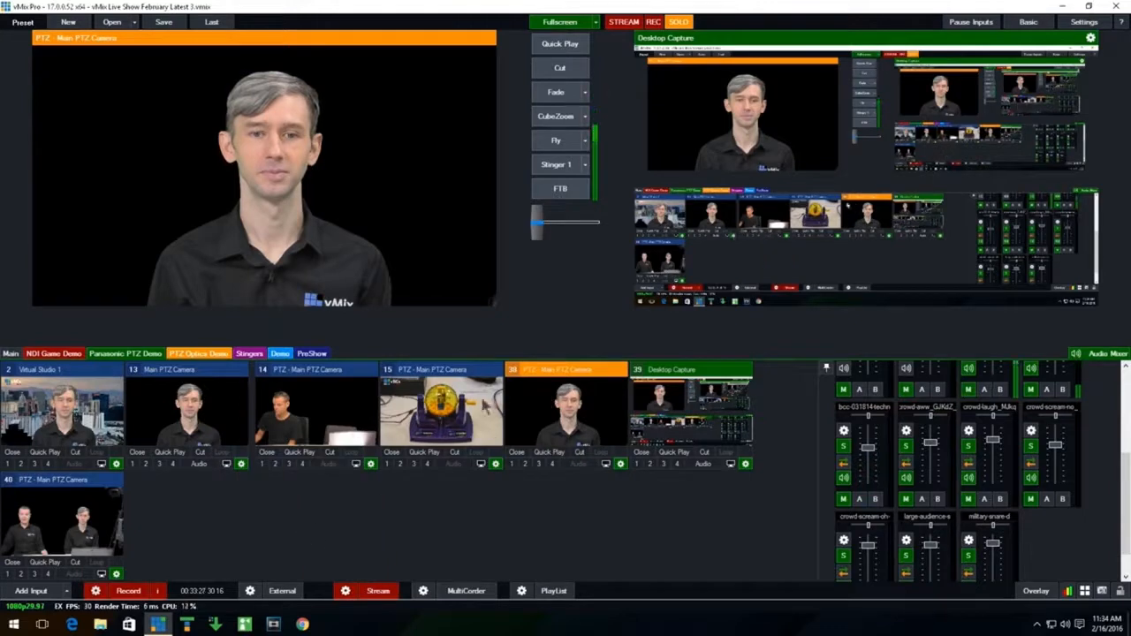
{"action": "left_click", "coordinate": [451, 415]}
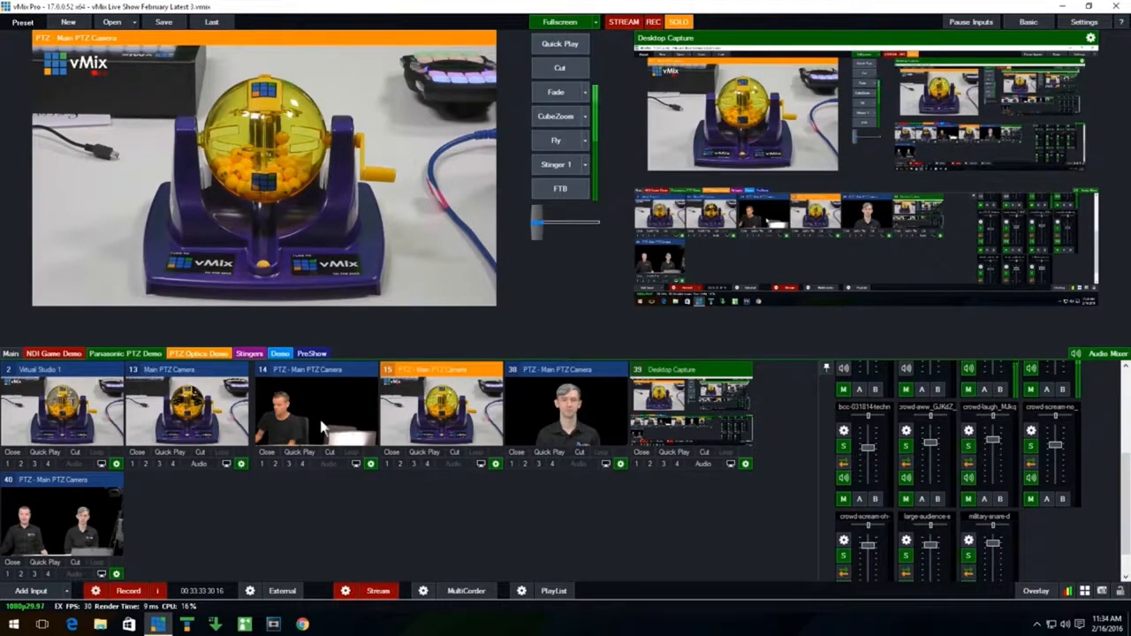
{"action": "left_click", "coordinate": [579, 412]}
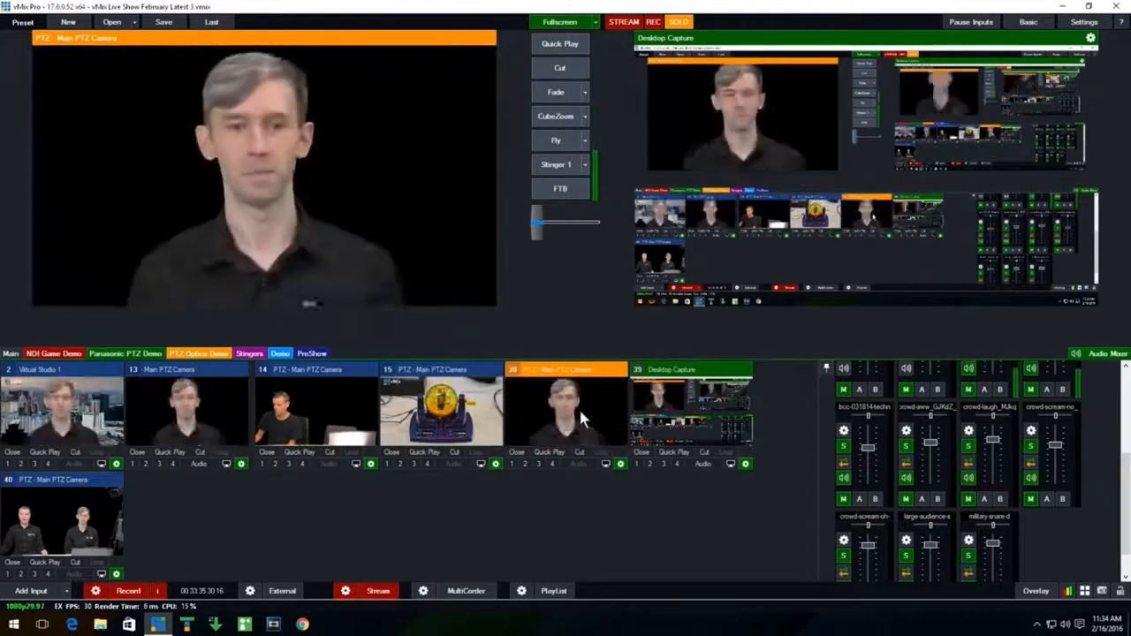
Step: Recall the positions of PTZ inputs 15 and 14, and update input 14 with the main PTZ camera's current position
{"action": "left_click", "coordinate": [447, 422]}
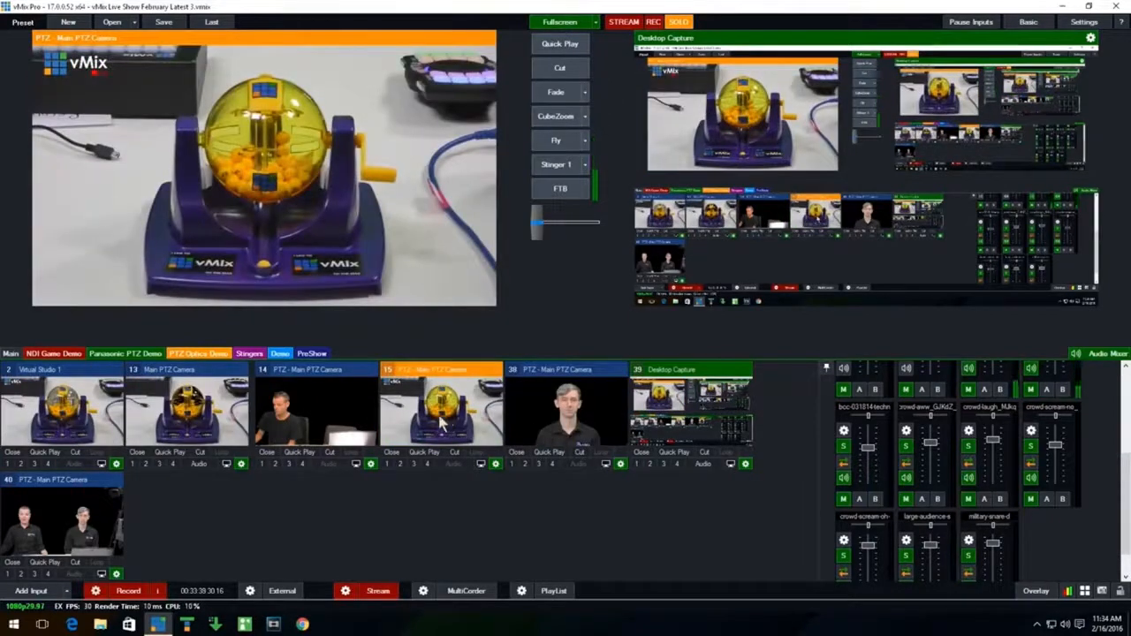
{"action": "left_click", "coordinate": [352, 421]}
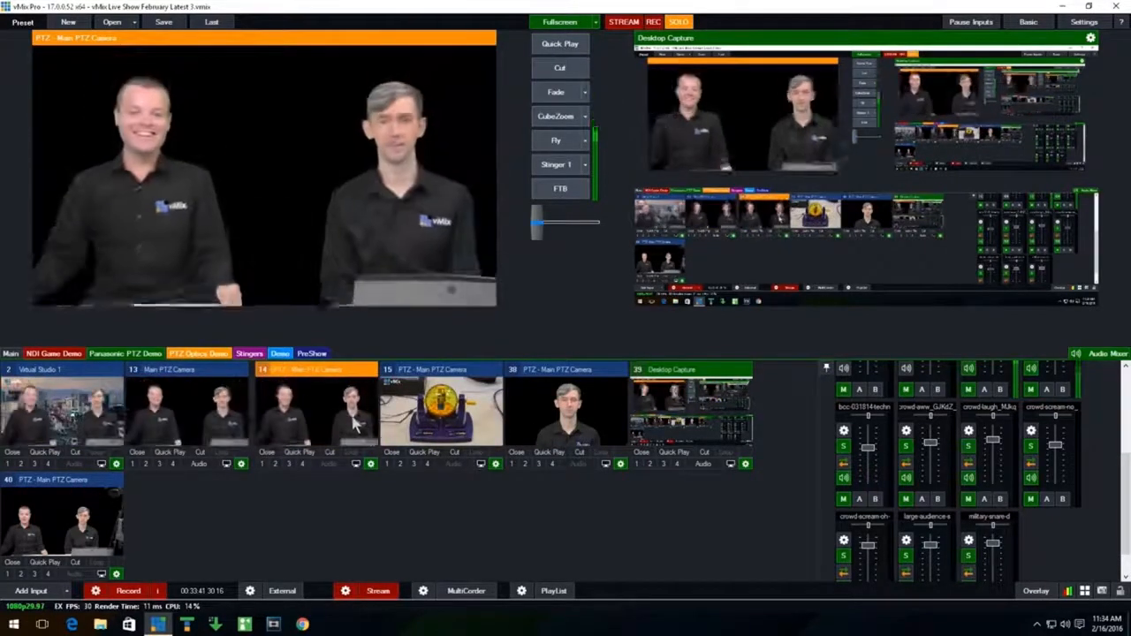
{"action": "right_click", "coordinate": [241, 466]}
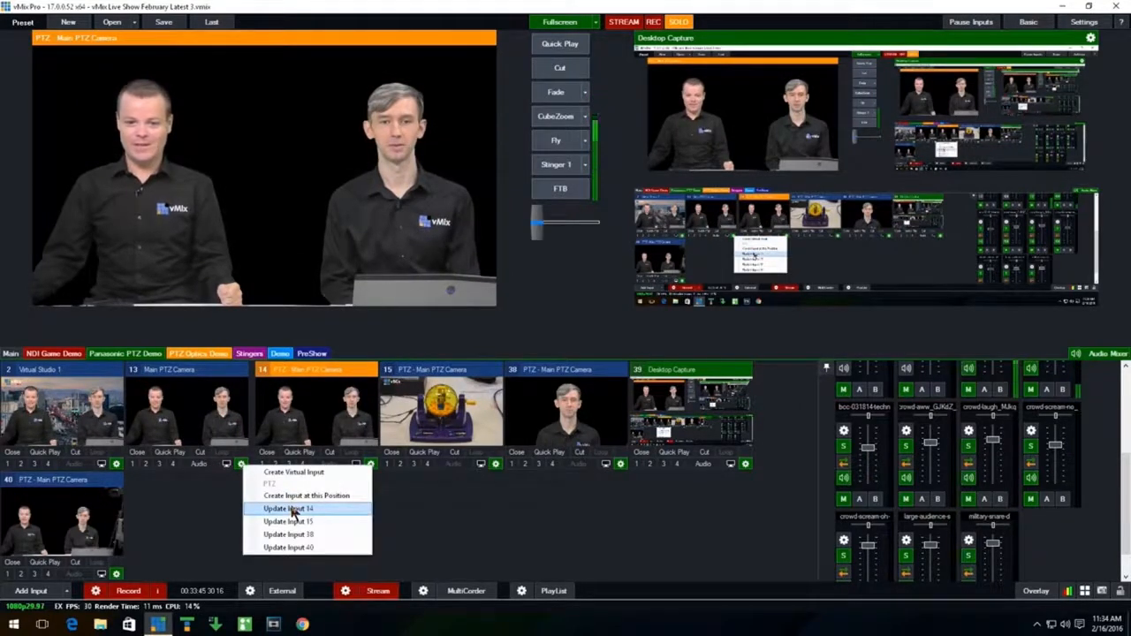
{"action": "left_click", "coordinate": [291, 509]}
Step: Move the camera between its saved positions by previewing PTZ inputs 15, 38, 15, 14, 15 and 38 in turn
{"action": "left_click", "coordinate": [434, 431]}
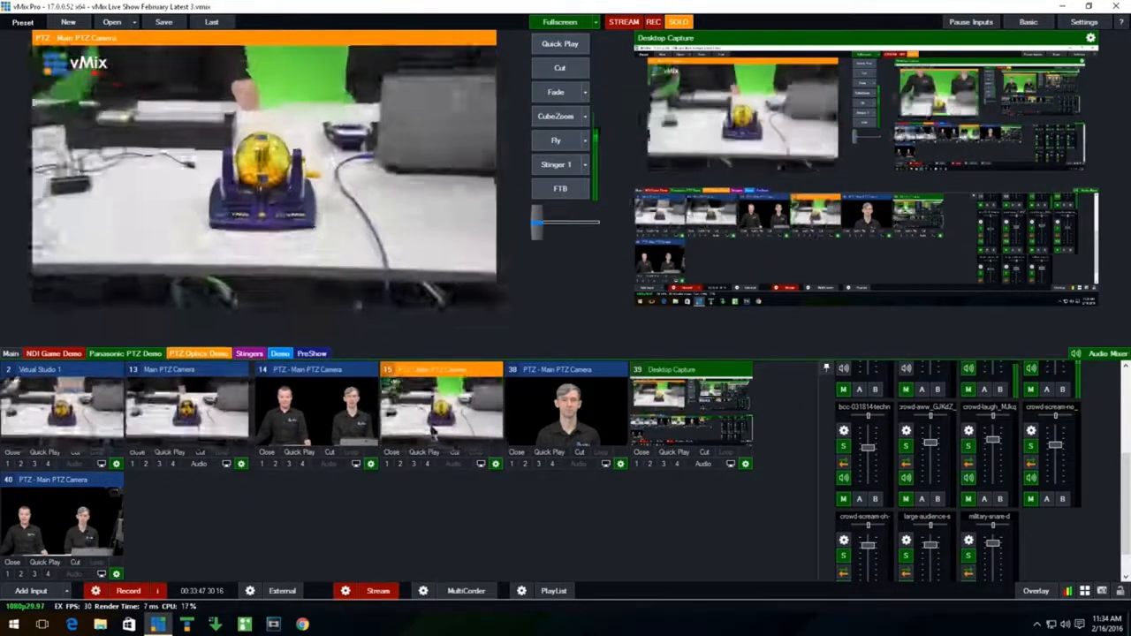
{"action": "left_click", "coordinate": [548, 423]}
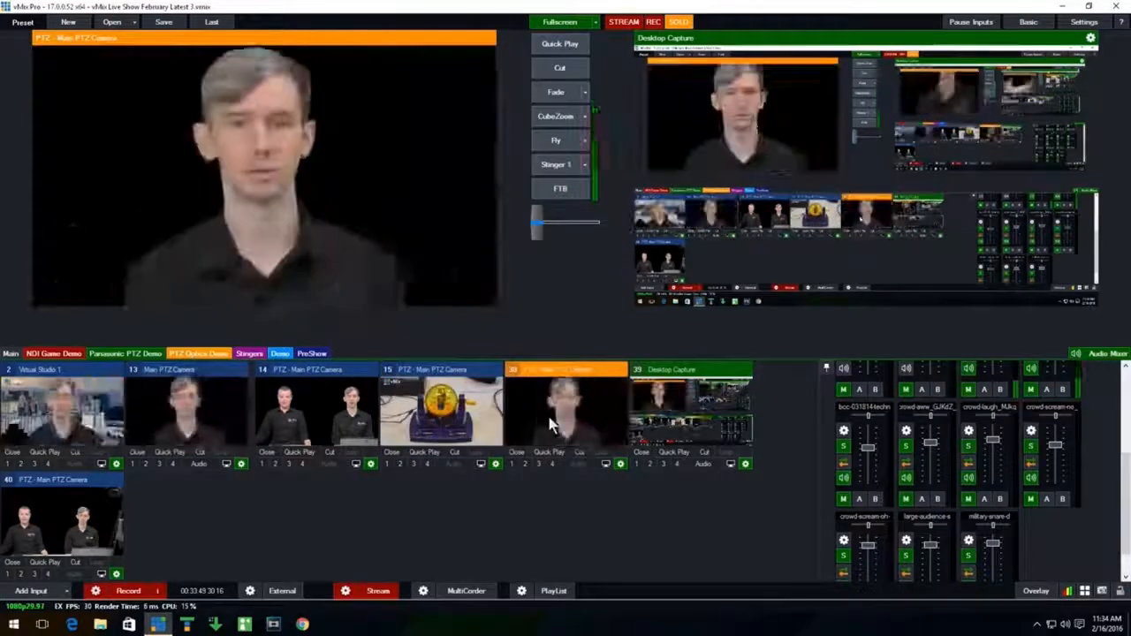
{"action": "left_click", "coordinate": [433, 428]}
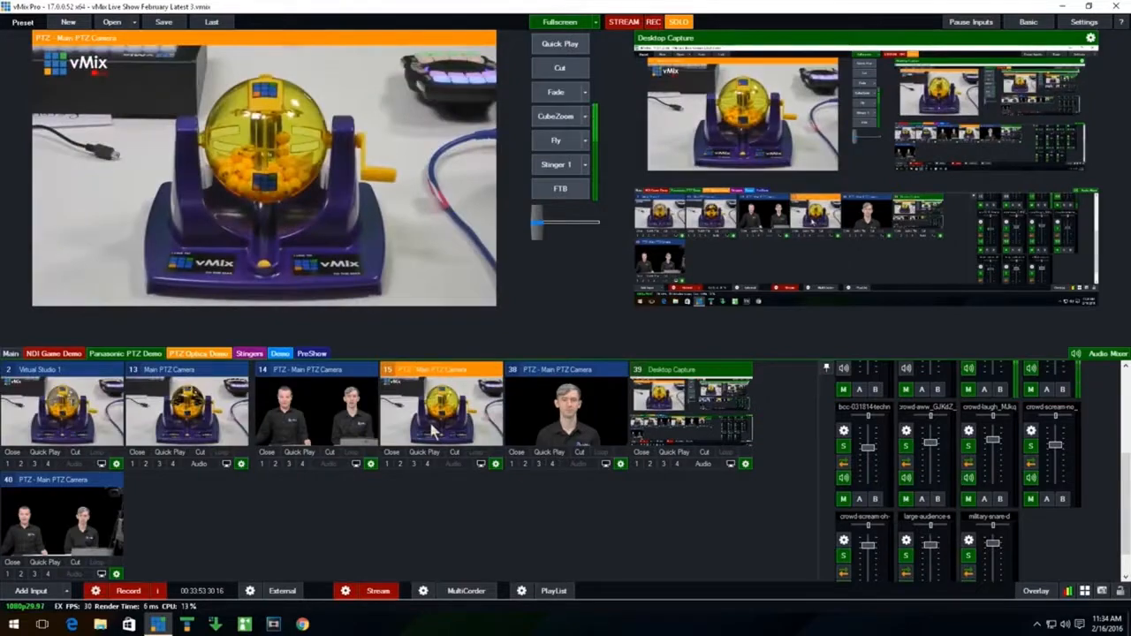
{"action": "left_click", "coordinate": [340, 423]}
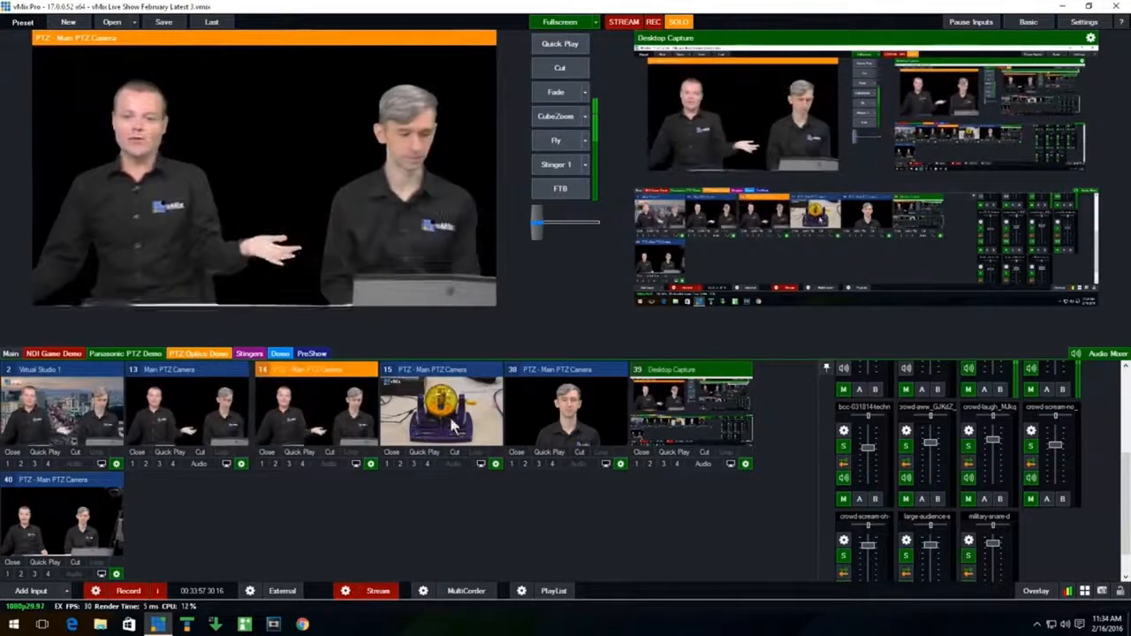
{"action": "left_click", "coordinate": [453, 427]}
{"action": "left_click", "coordinate": [566, 425]}
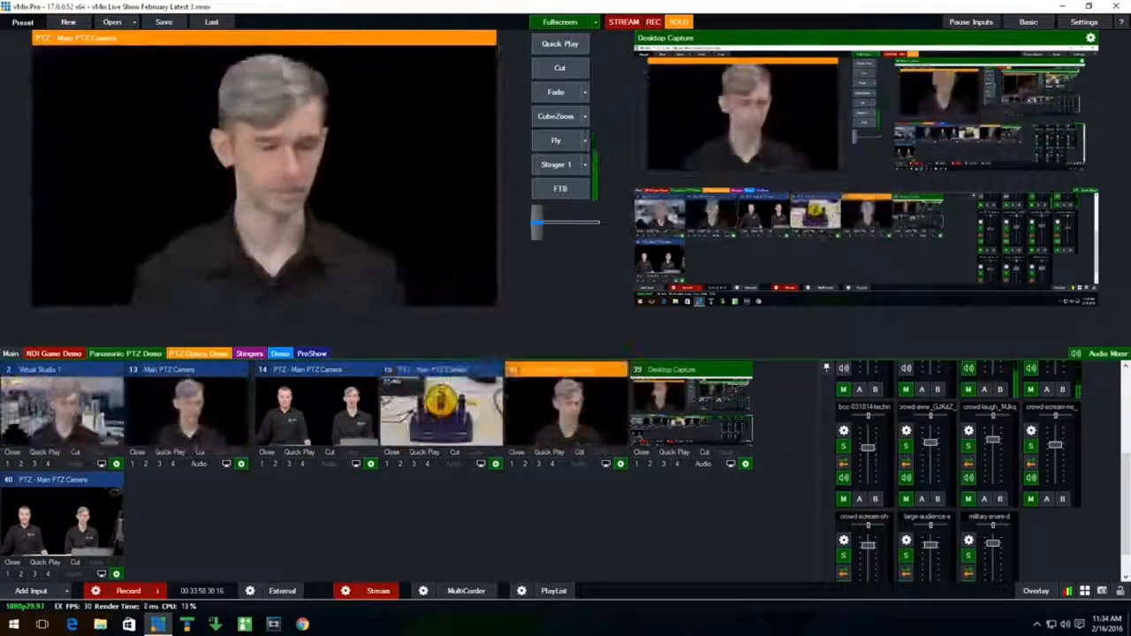